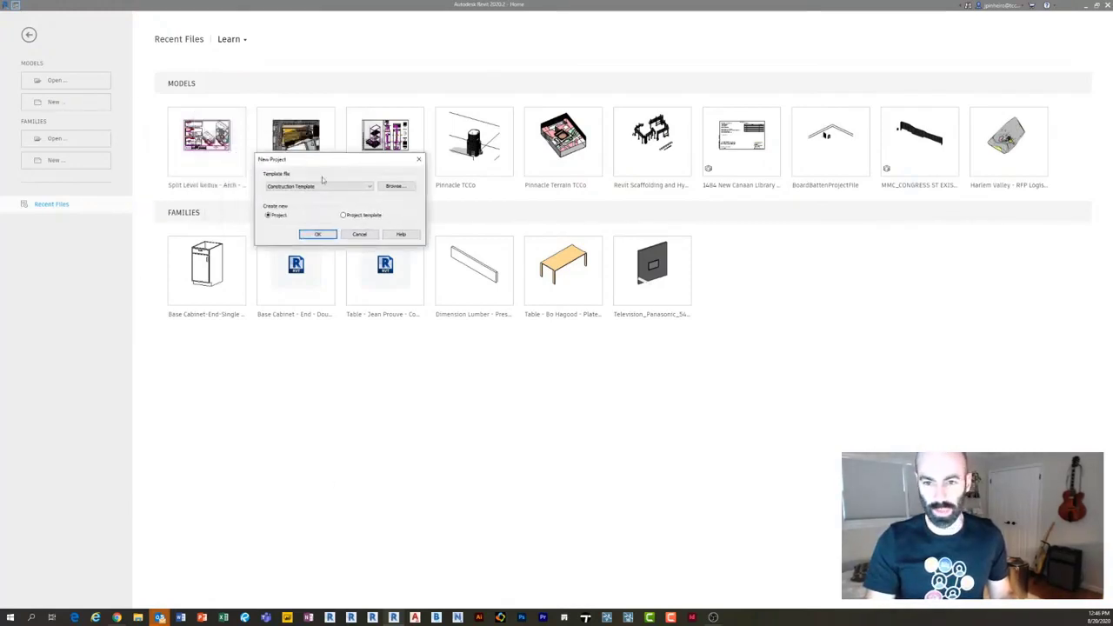
- Create a new project from the Construction Template
click(316, 187)
click(295, 198)
click(318, 234)
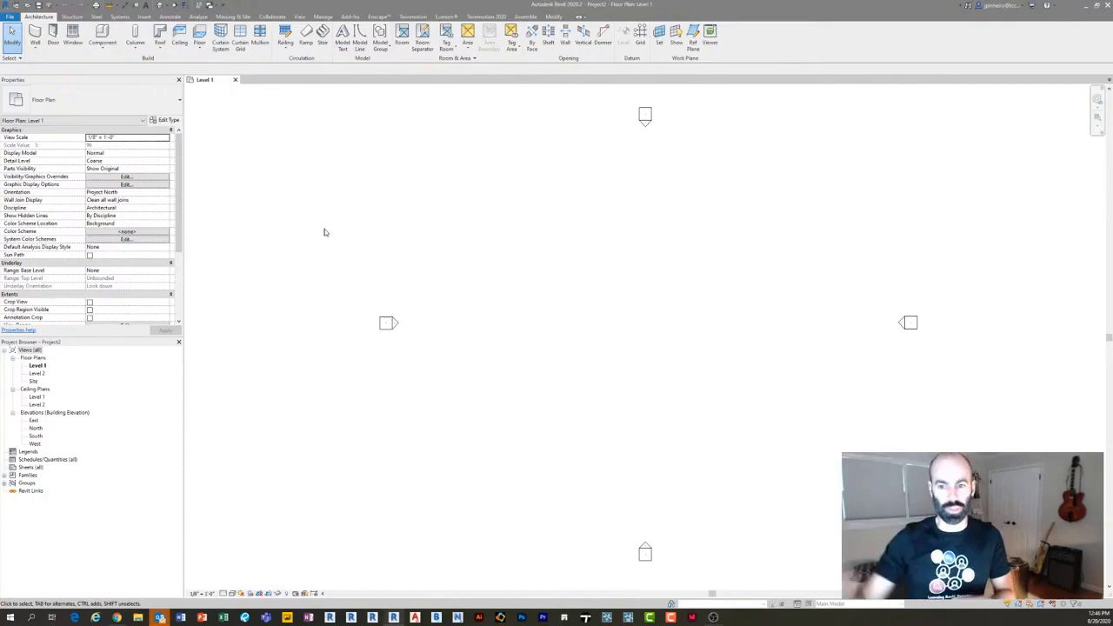
- Start the Wall tool and browse the wall type list for Curtain Wall 1
click(35, 37)
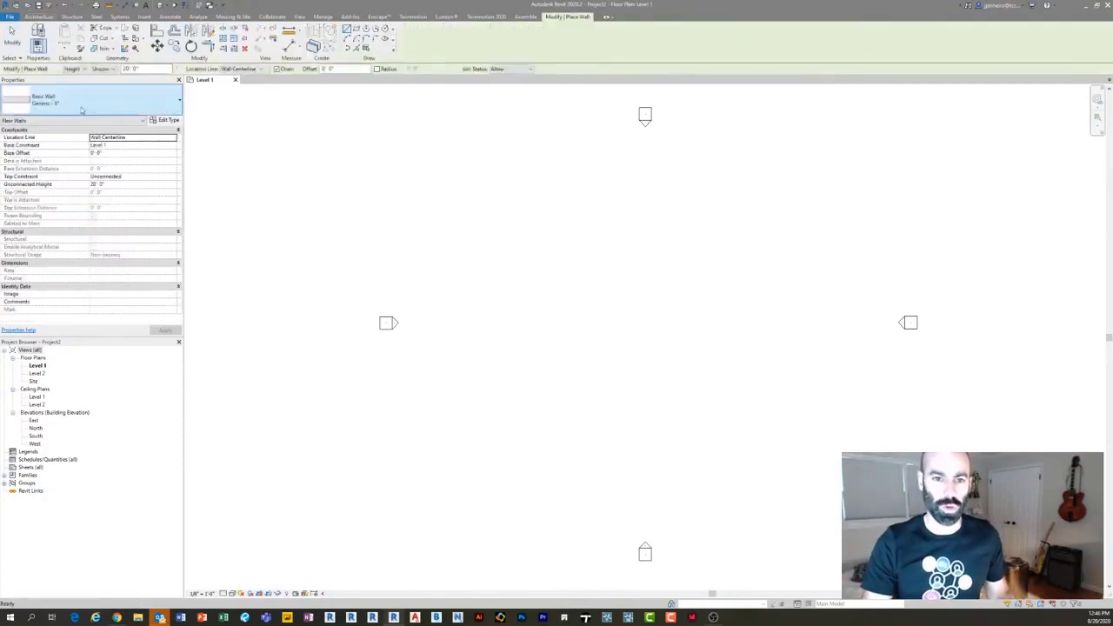
click(83, 109)
scroll(95, 252, down, 4)
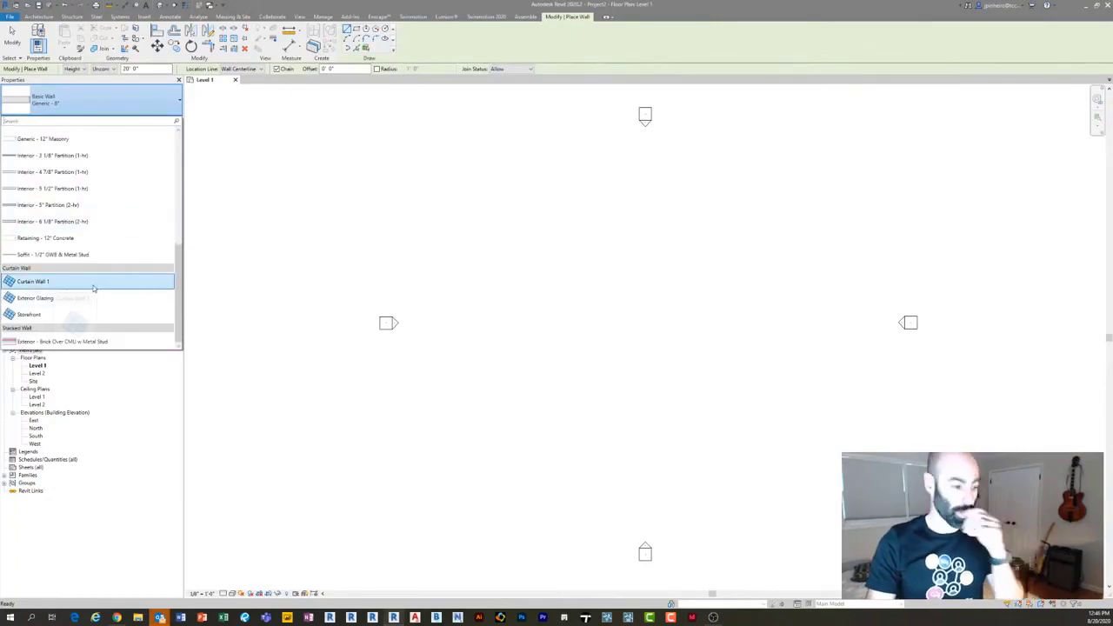
- Draw one straight Curtain Wall 1 wall on Level 1 between two points
click(93, 287)
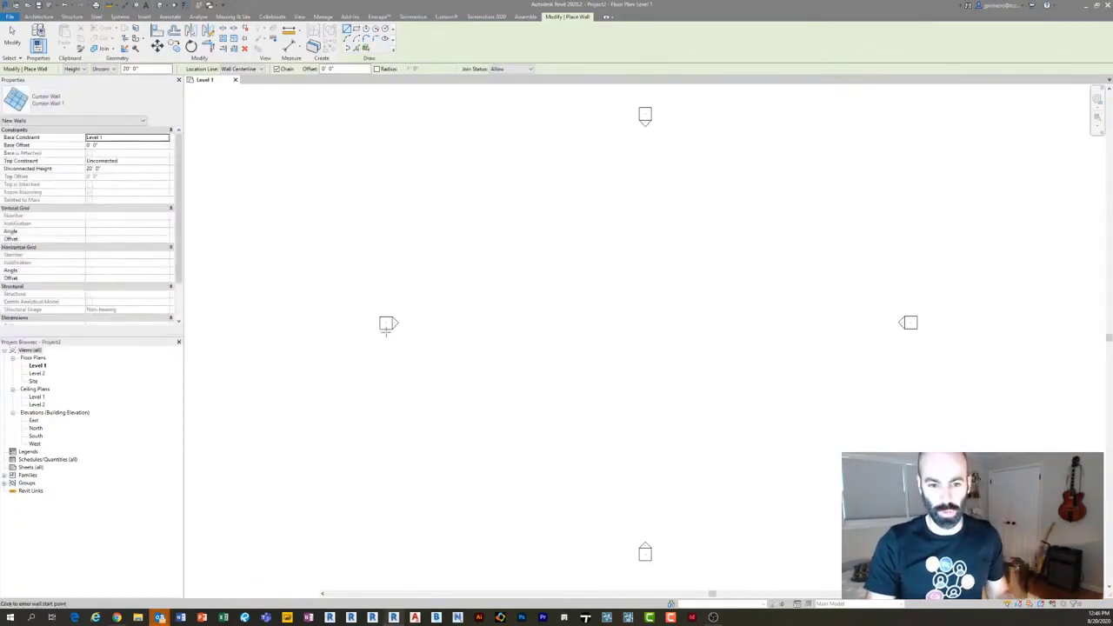
click(516, 366)
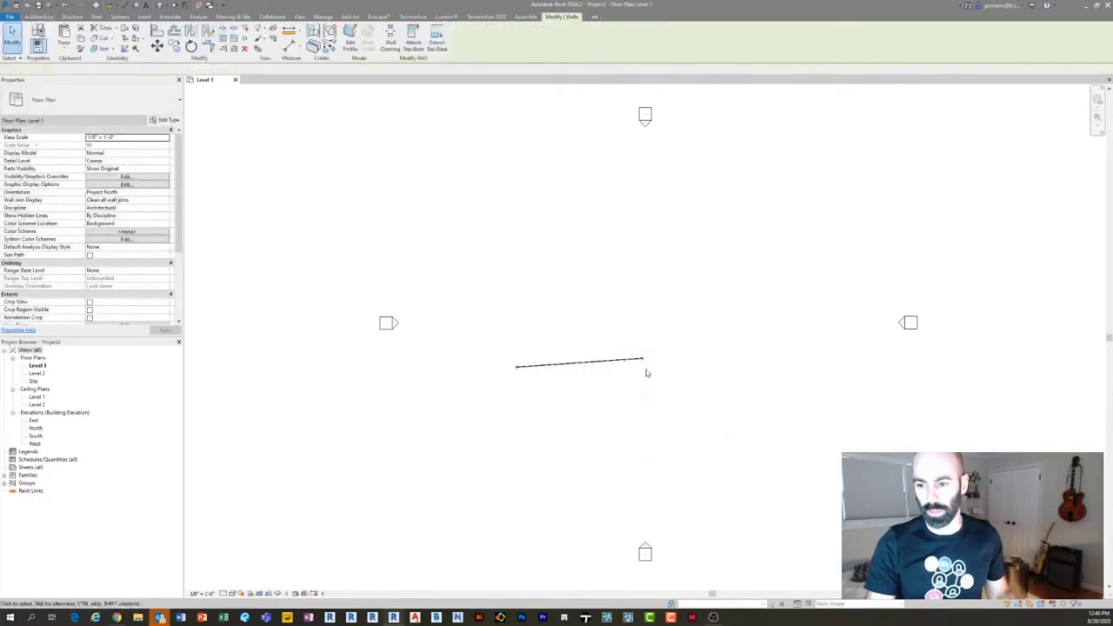
click(645, 367)
key(Escape)
key(Escape)
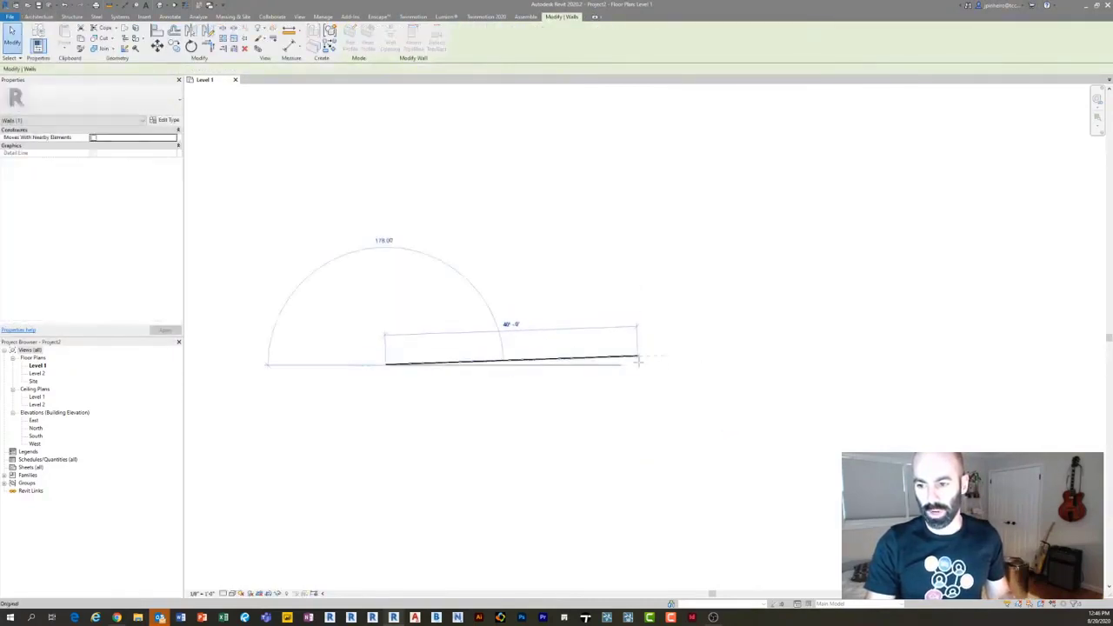
key(Escape)
- View the new 20' curtain wall in the default 3D view from several angles
click(160, 6)
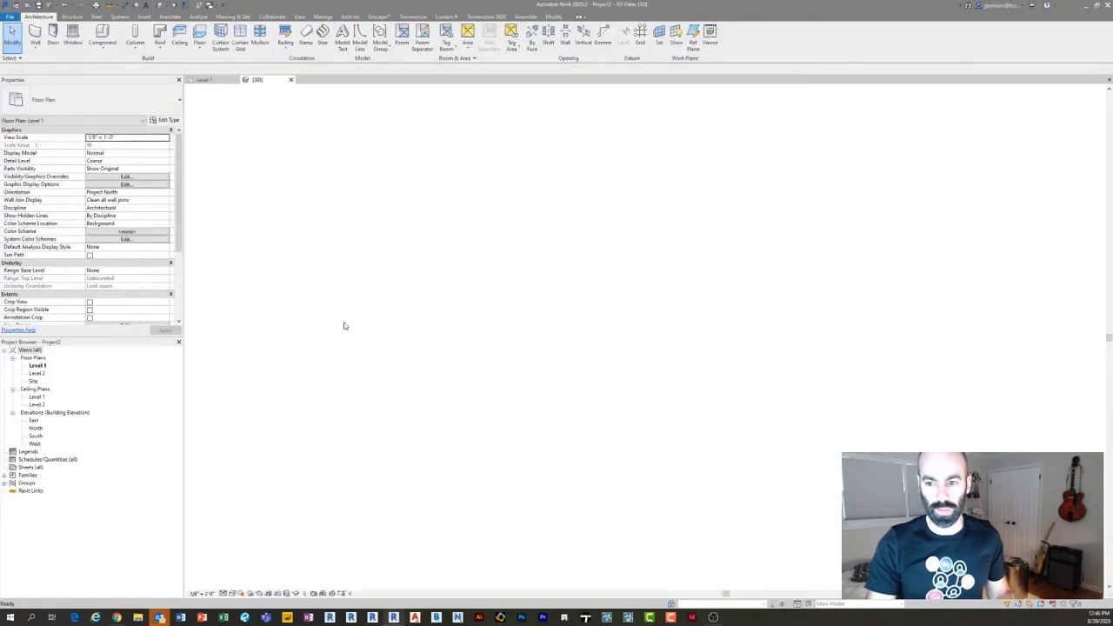
scroll(614, 380, up, 3)
shift+middle_drag(531, 380, 568, 353)
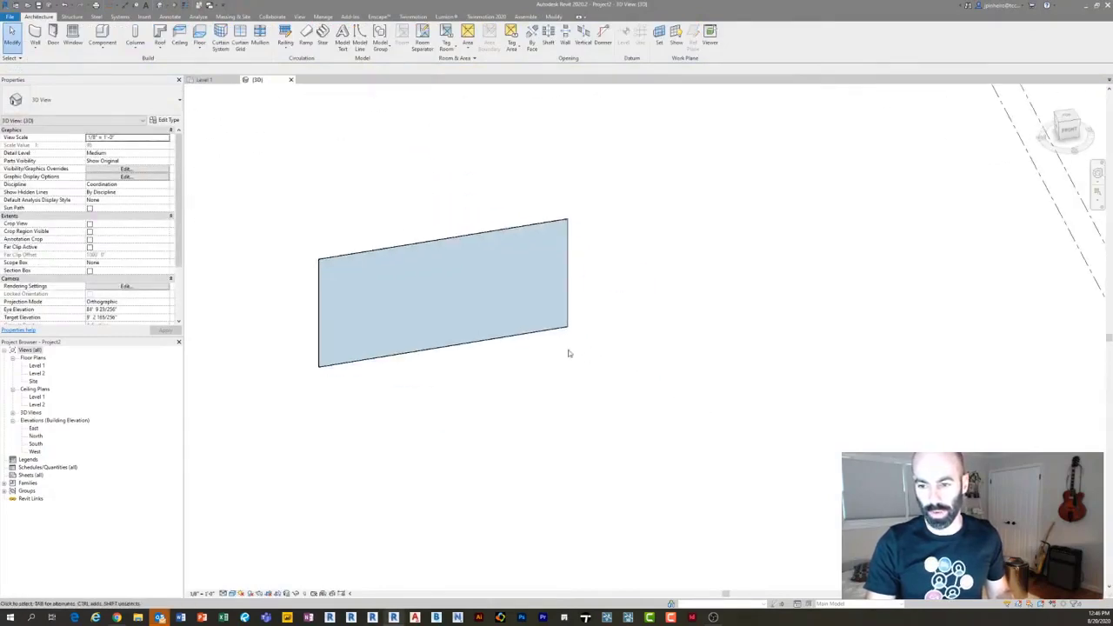
click(443, 322)
shift+middle_drag(442, 323, 488, 374)
key(Escape)
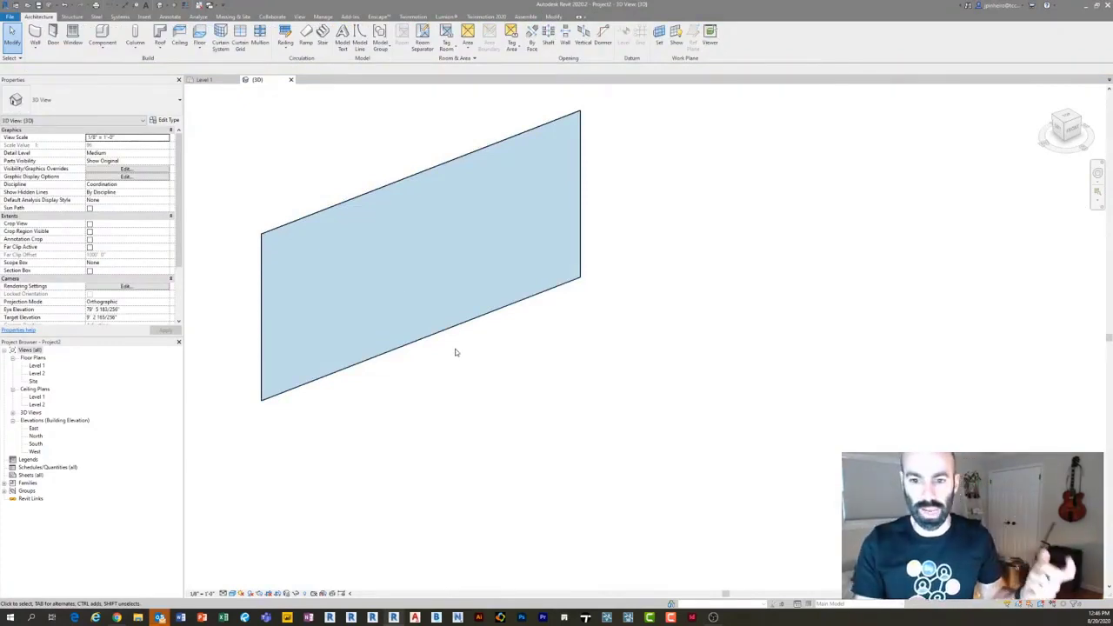
scroll(360, 154, up, 2)
click(341, 213)
shift+middle_drag(341, 213, 368, 206)
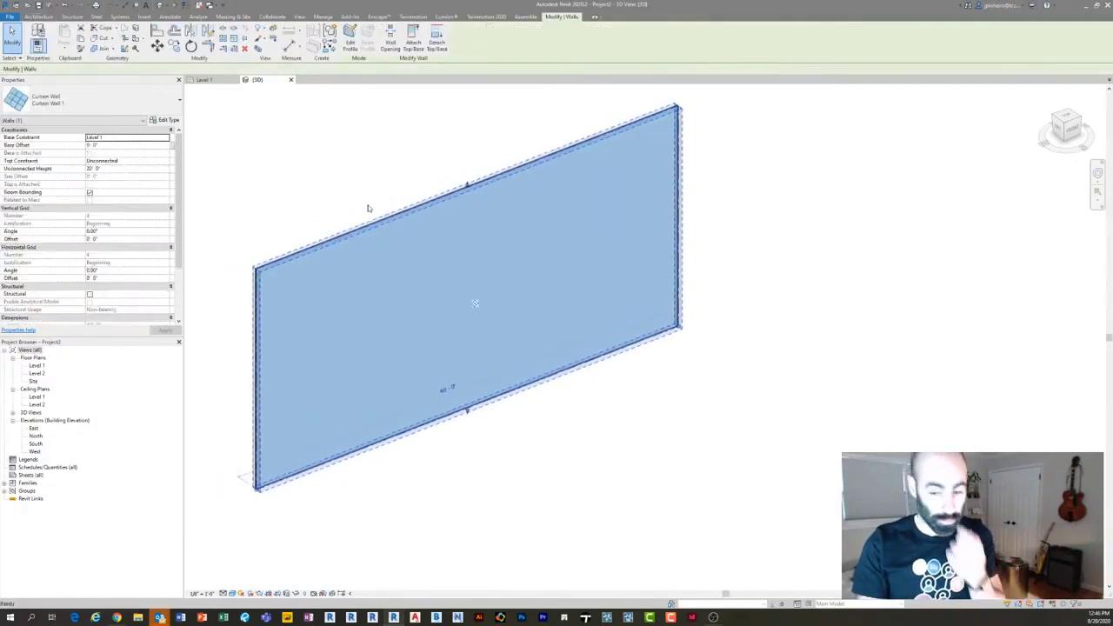
key(Escape)
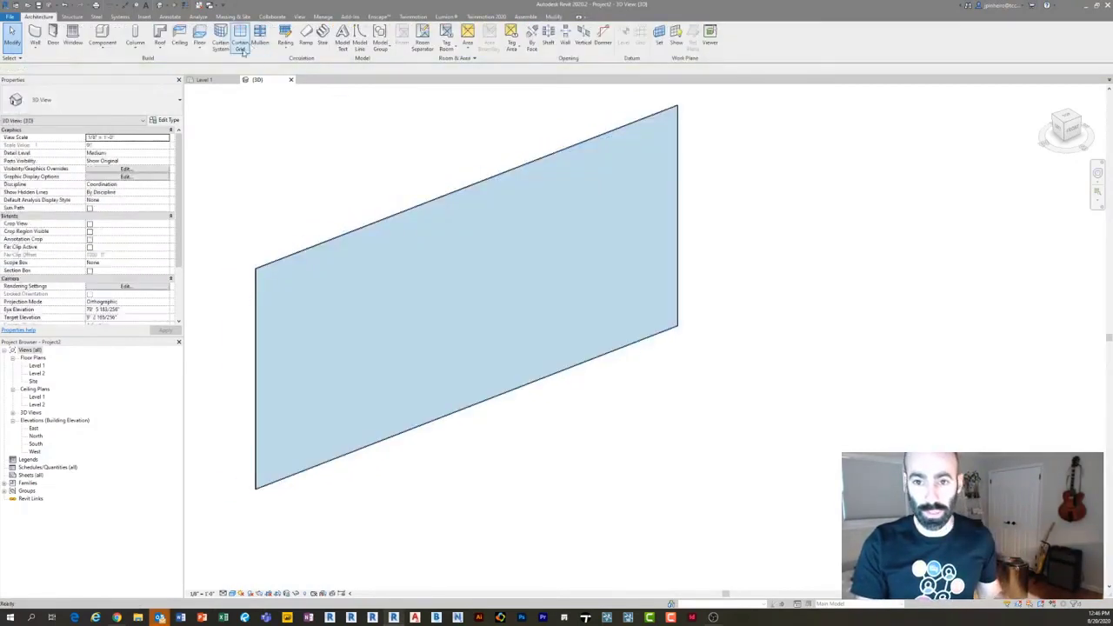
- Set Curtain Wall 1's Curtain Panel type to Basic Wall : Generic - 6" Masonry
click(293, 221)
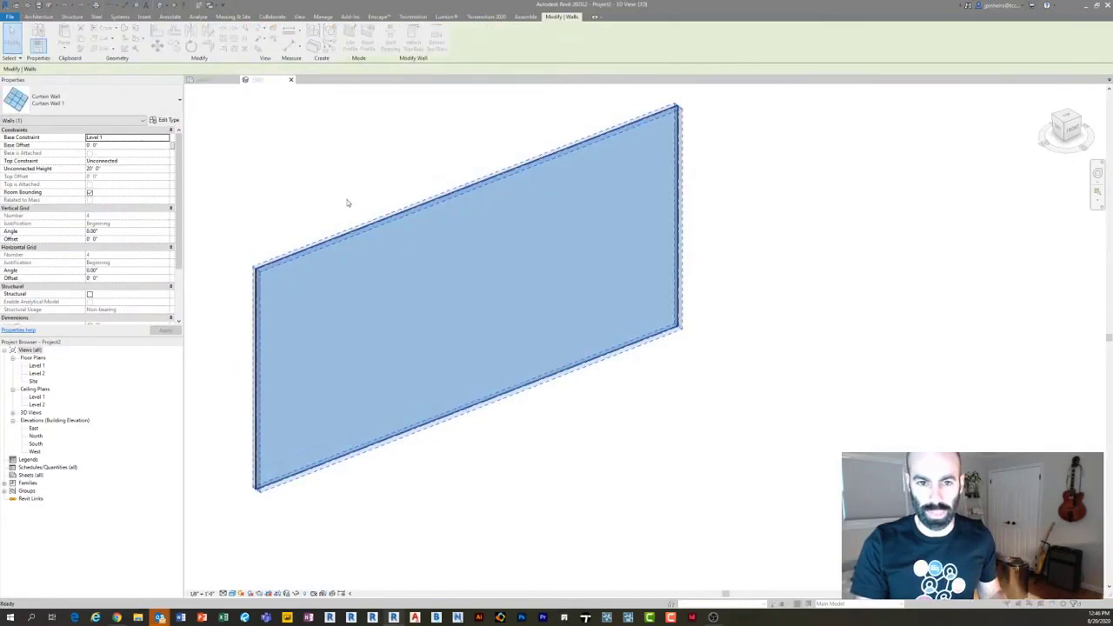
click(165, 119)
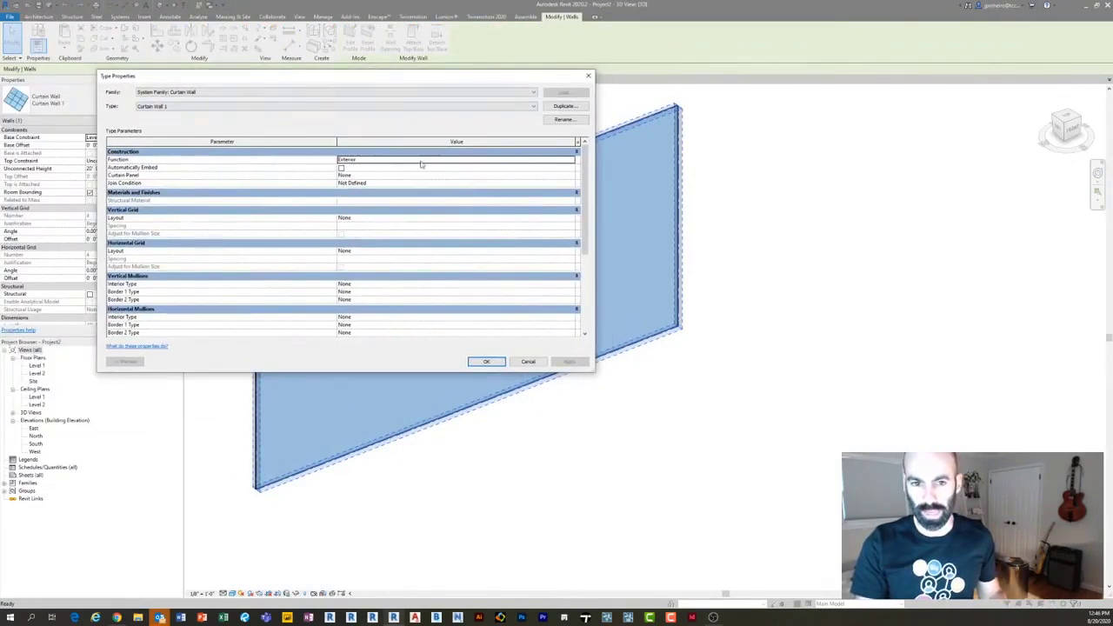
click(457, 183)
click(571, 175)
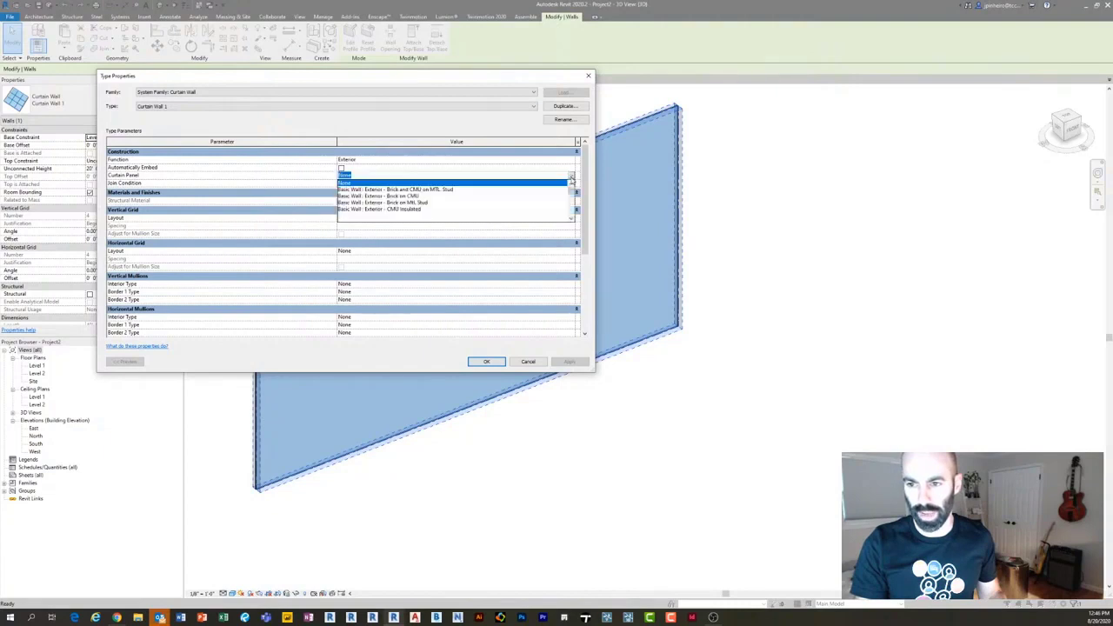
scroll(422, 212, down, 5)
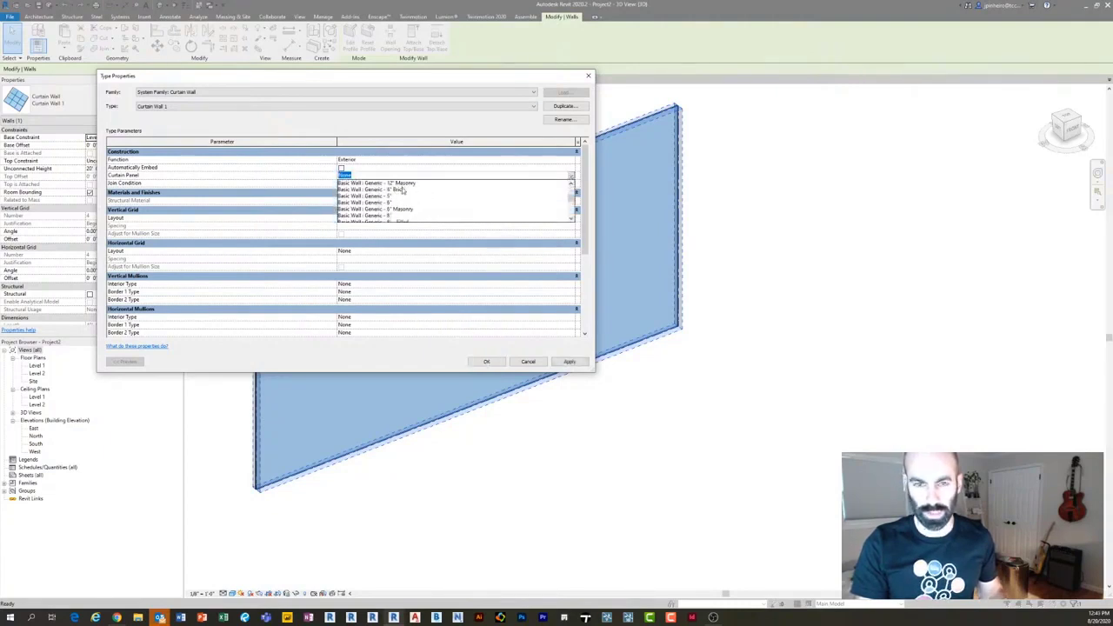
scroll(405, 193, down, 3)
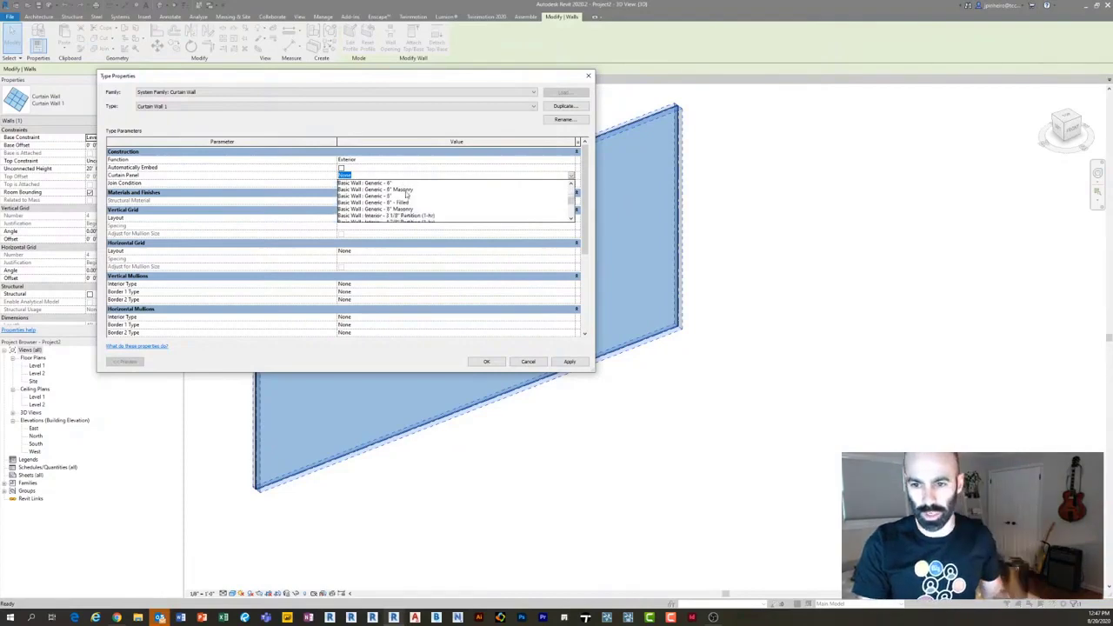
click(405, 190)
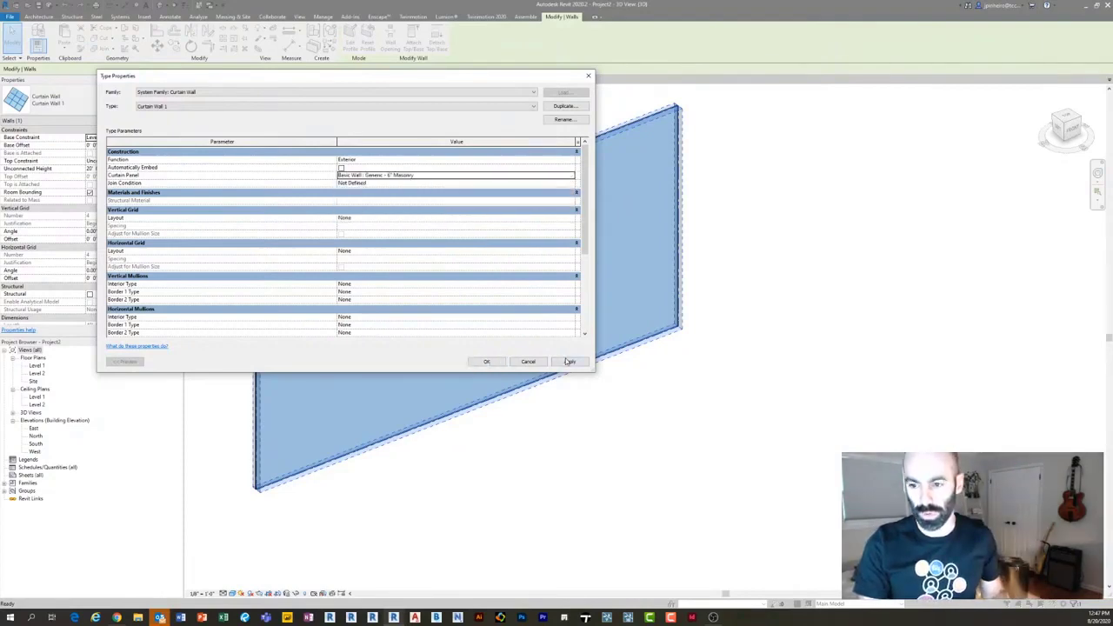
click(569, 360)
click(486, 361)
- Orbit around the wall to inspect the new brick panels
shift+middle_drag(486, 361, 472, 417)
click(587, 423)
click(536, 170)
shift+middle_drag(484, 304, 551, 223)
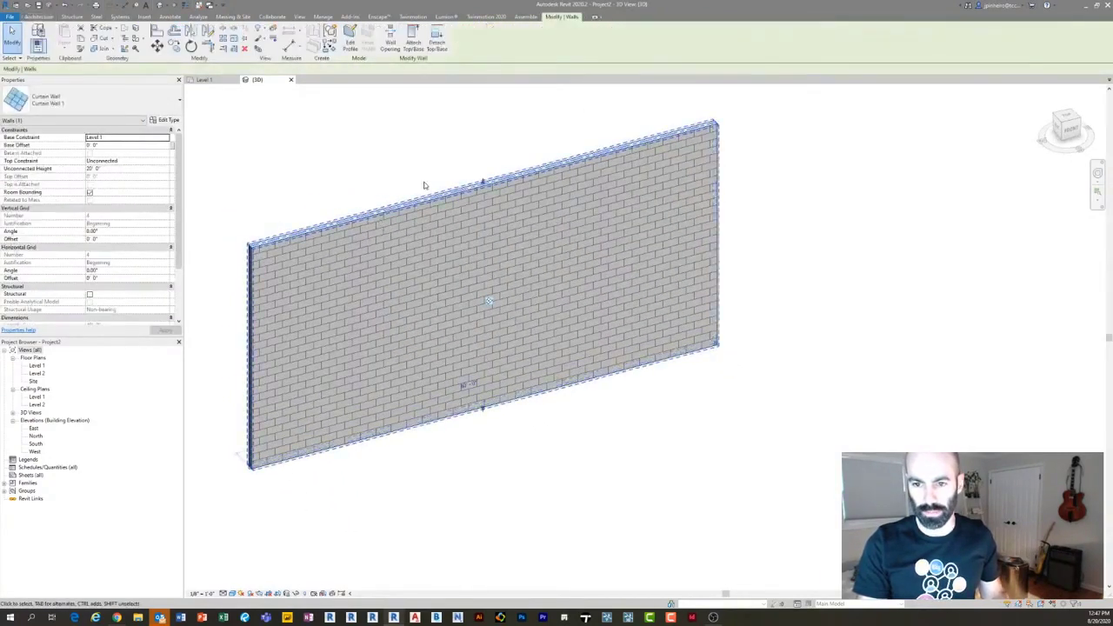
- Add four vertical curtain grid lines across the brick curtain wall
key(Escape)
click(236, 39)
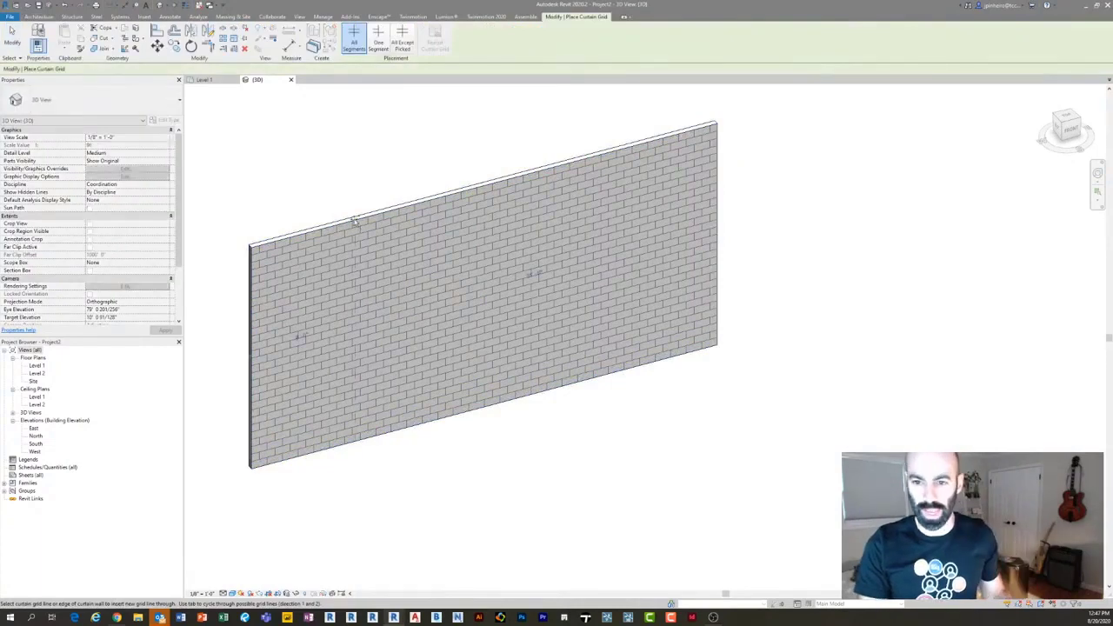
click(354, 221)
click(513, 177)
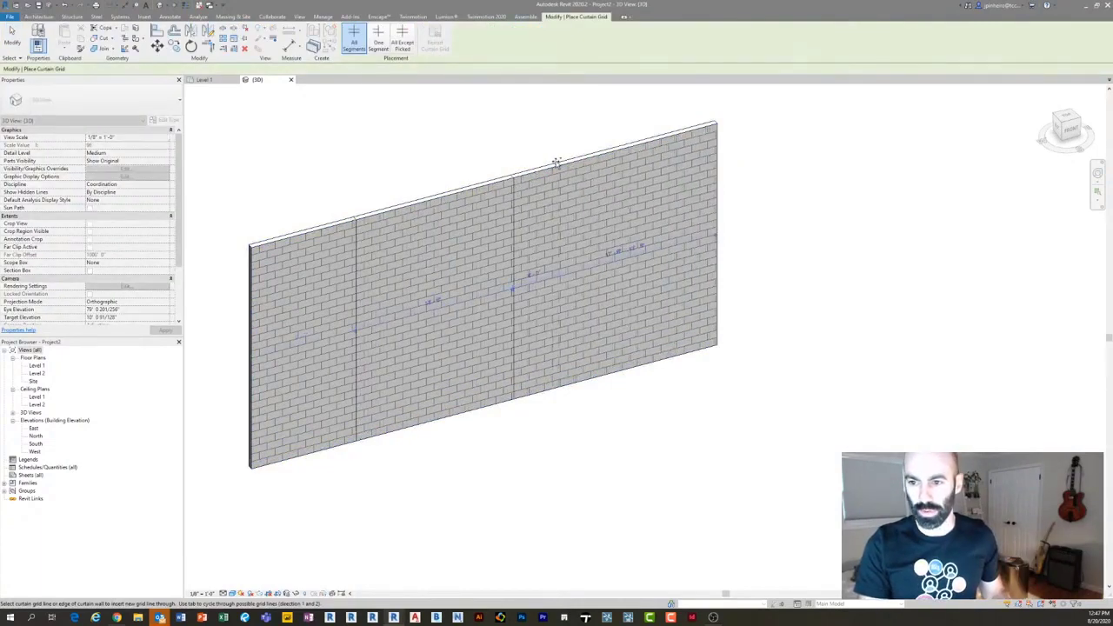
click(560, 166)
click(421, 201)
key(Escape)
shift+middle_drag(421, 201, 487, 196)
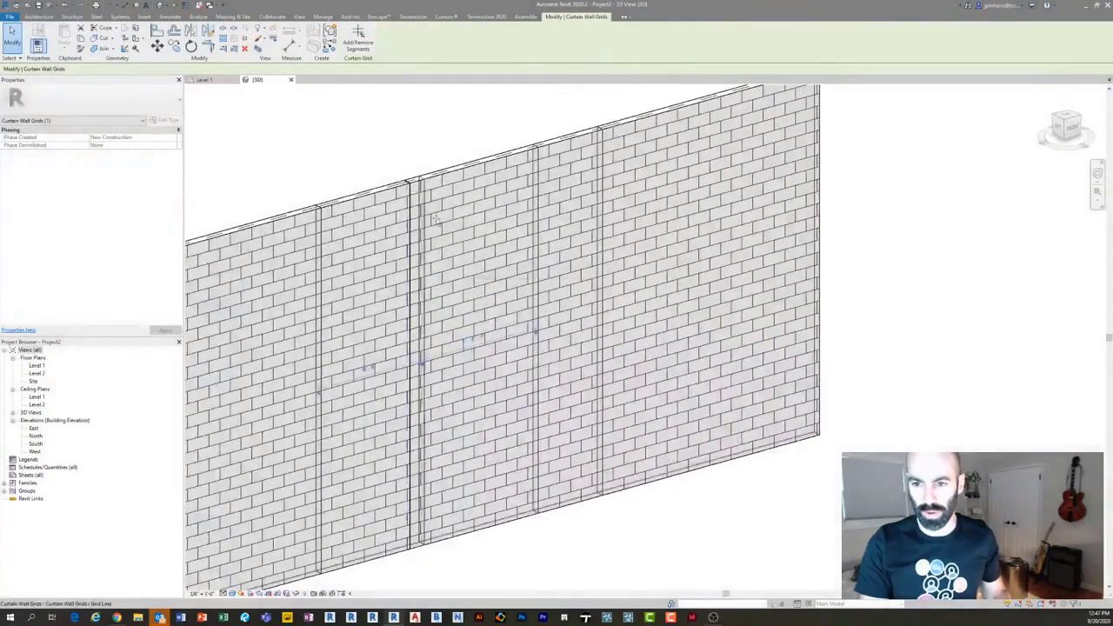
key(Escape)
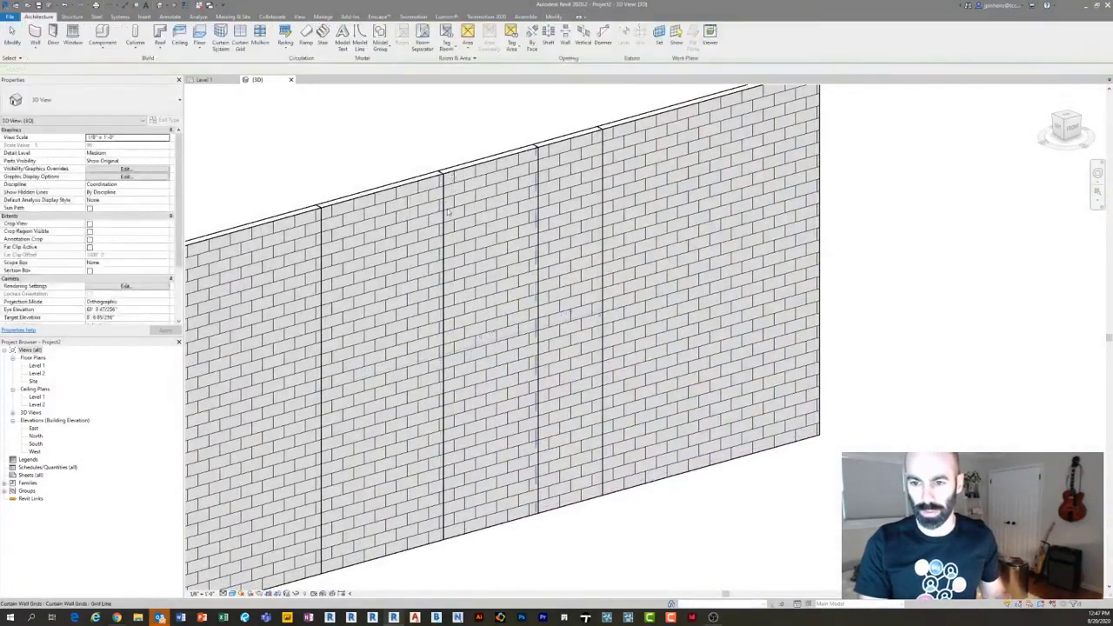
scroll(439, 139, down, 2)
- Place horizontal curtain grid lines on the wall and check the resulting panel grid
click(240, 47)
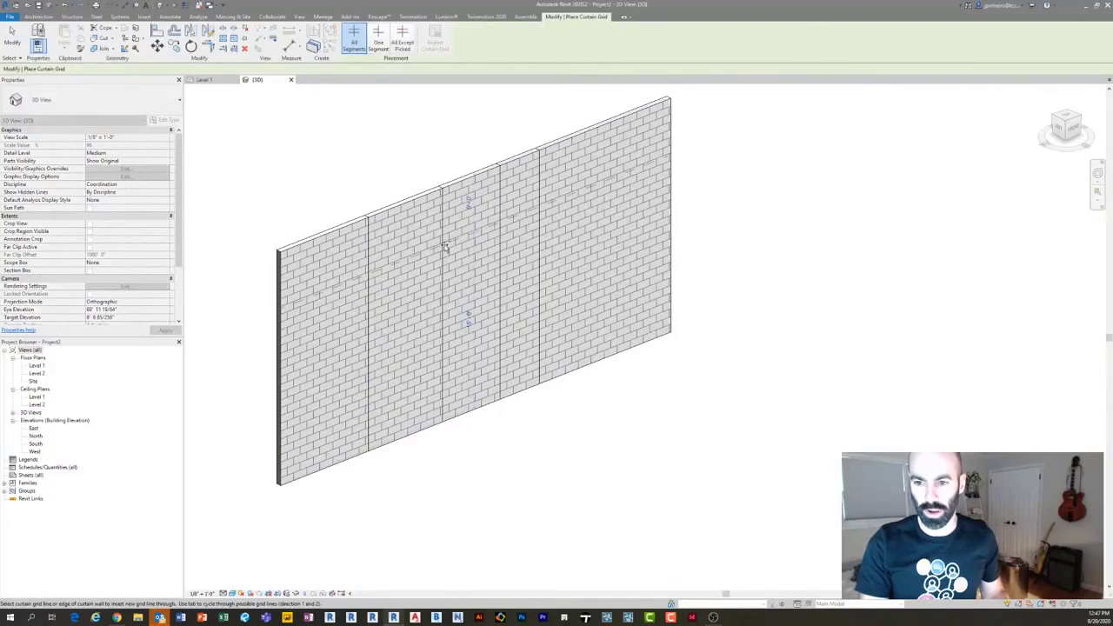
key(Escape)
shift+middle_drag(443, 300, 461, 294)
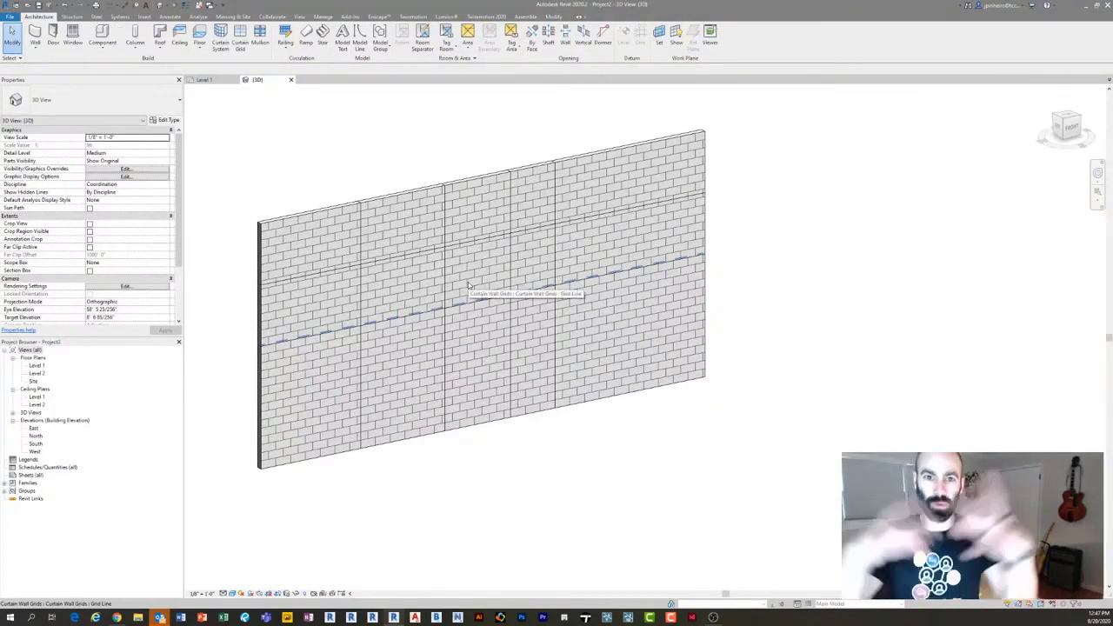
scroll(455, 180, up, 3)
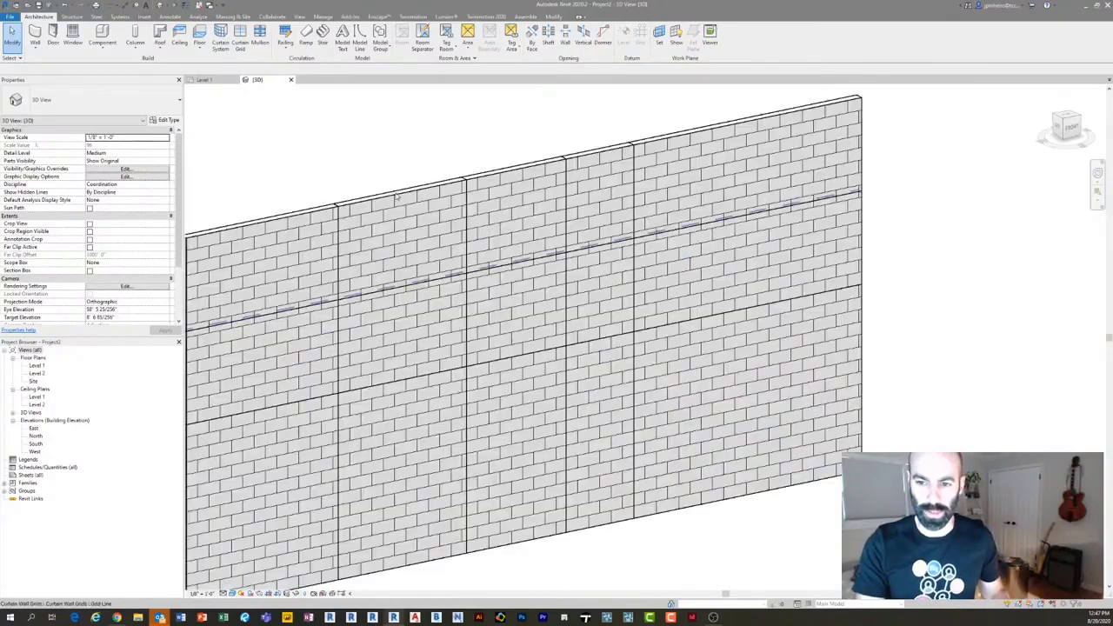
click(464, 216)
key(Escape)
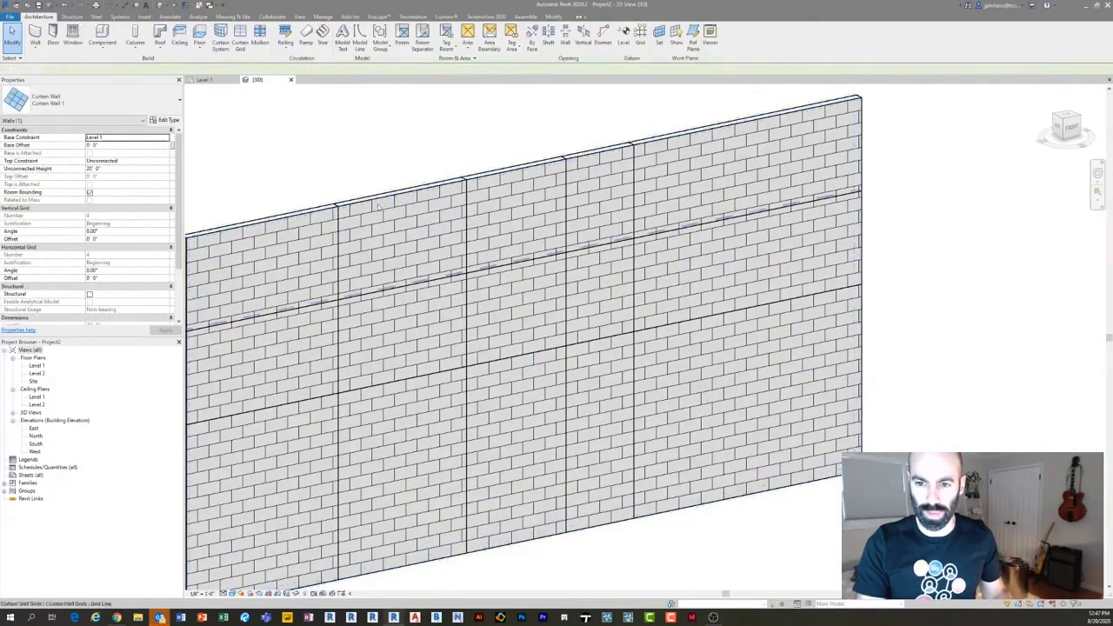
scroll(332, 230, up, 4)
- Add mullions to all grid lines of the brick curtain wall at once
click(271, 17)
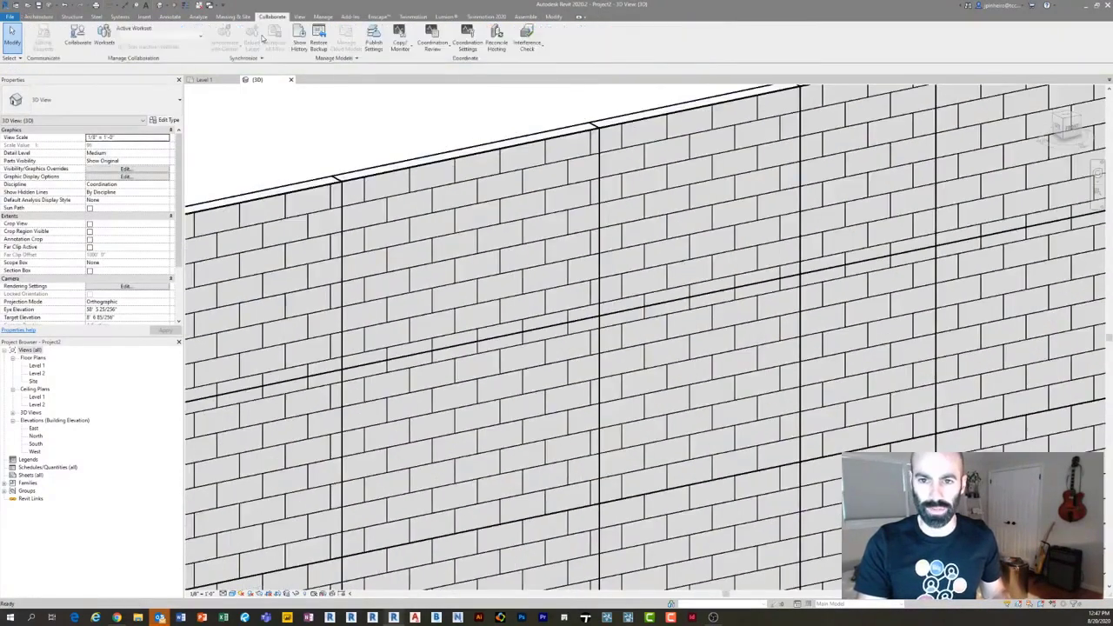
click(38, 17)
click(260, 36)
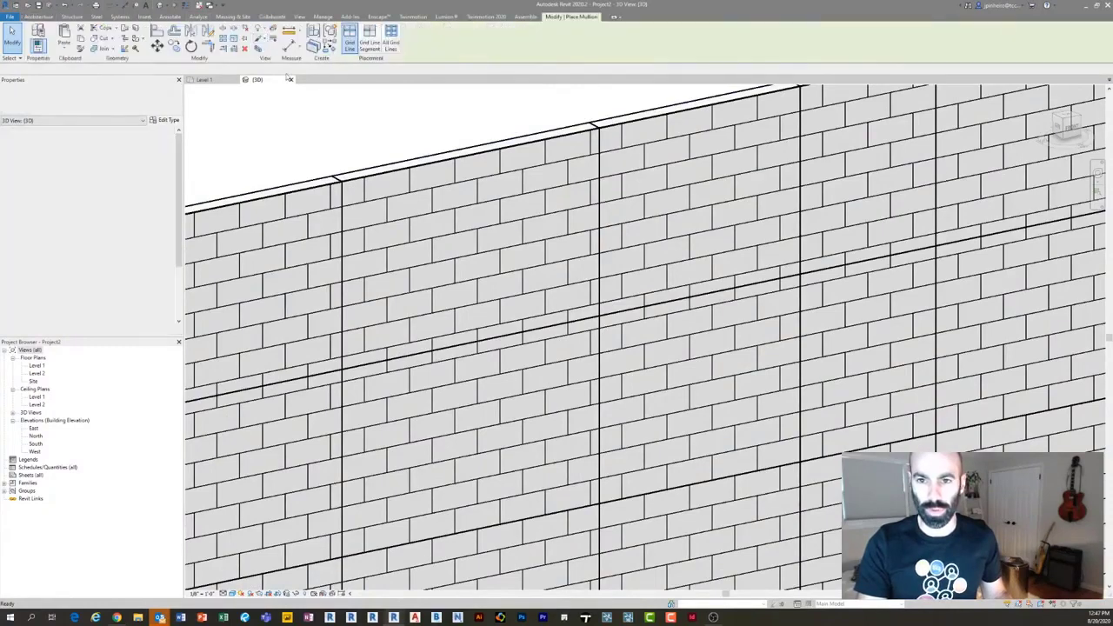
click(391, 48)
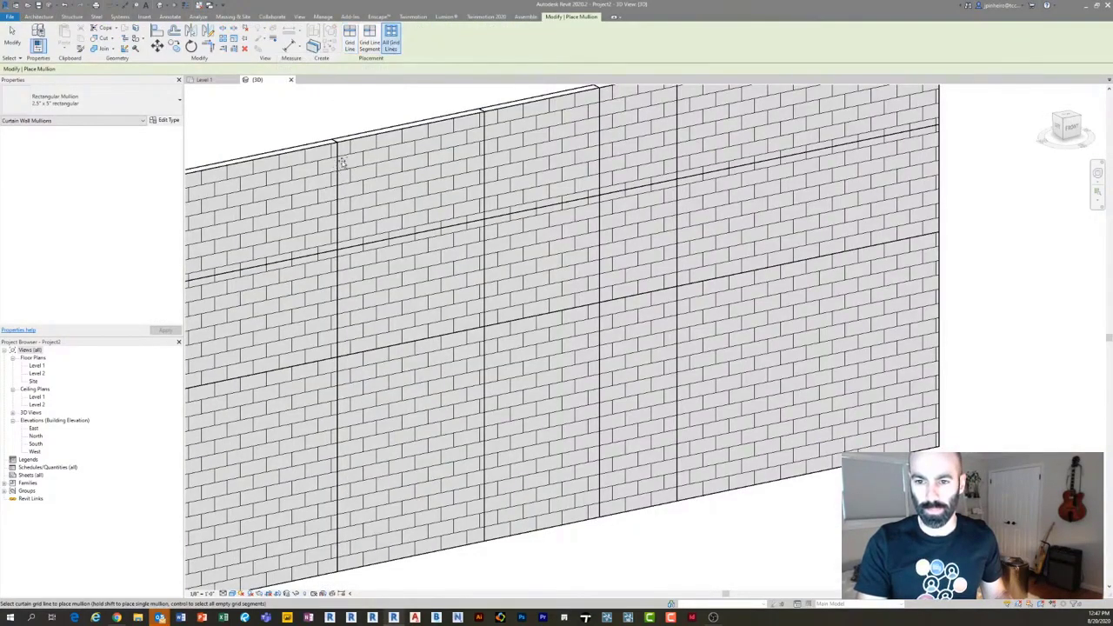
click(342, 162)
key(Escape)
- Orbit around the wall to inspect the 2.5" x 5" mullions framing each panel
scroll(383, 182, down, 5)
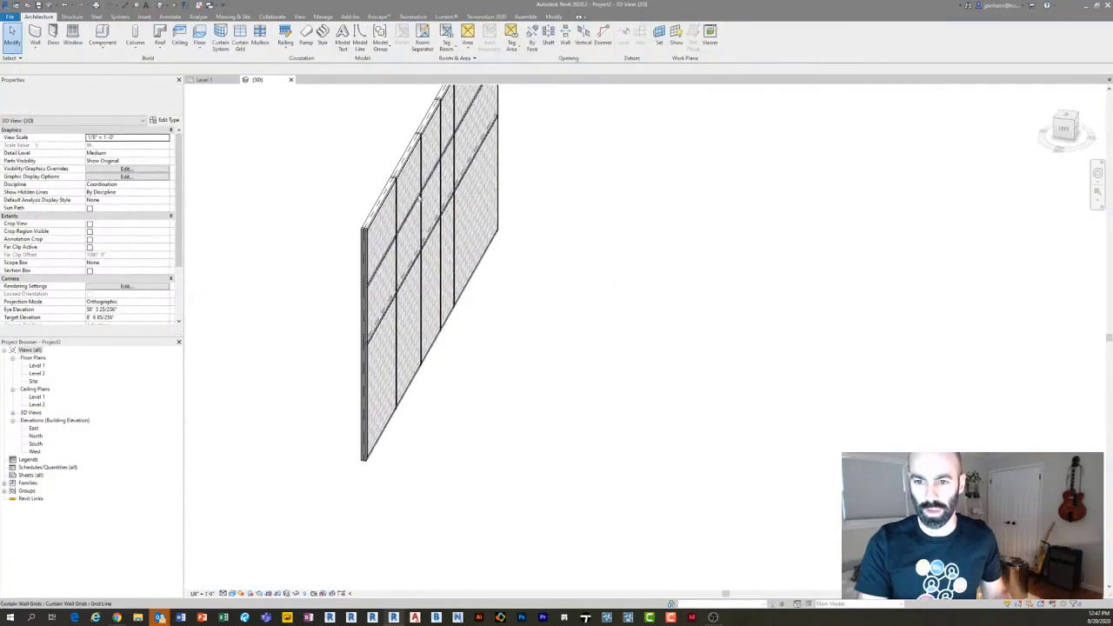
scroll(419, 199, up, 5)
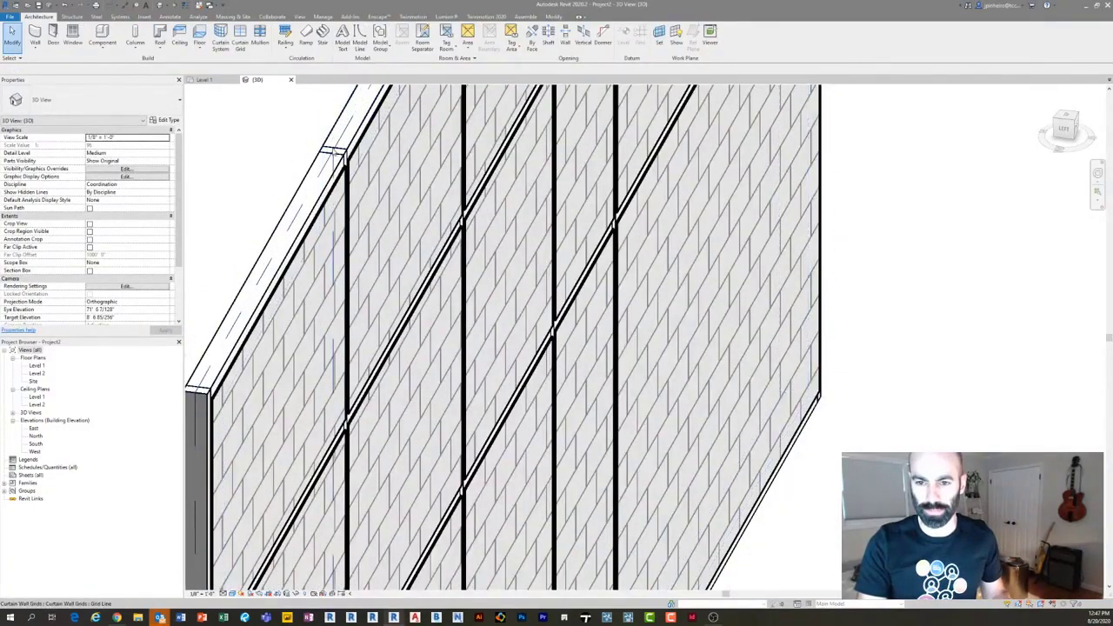
click(338, 158)
shift+middle_drag(338, 158, 341, 205)
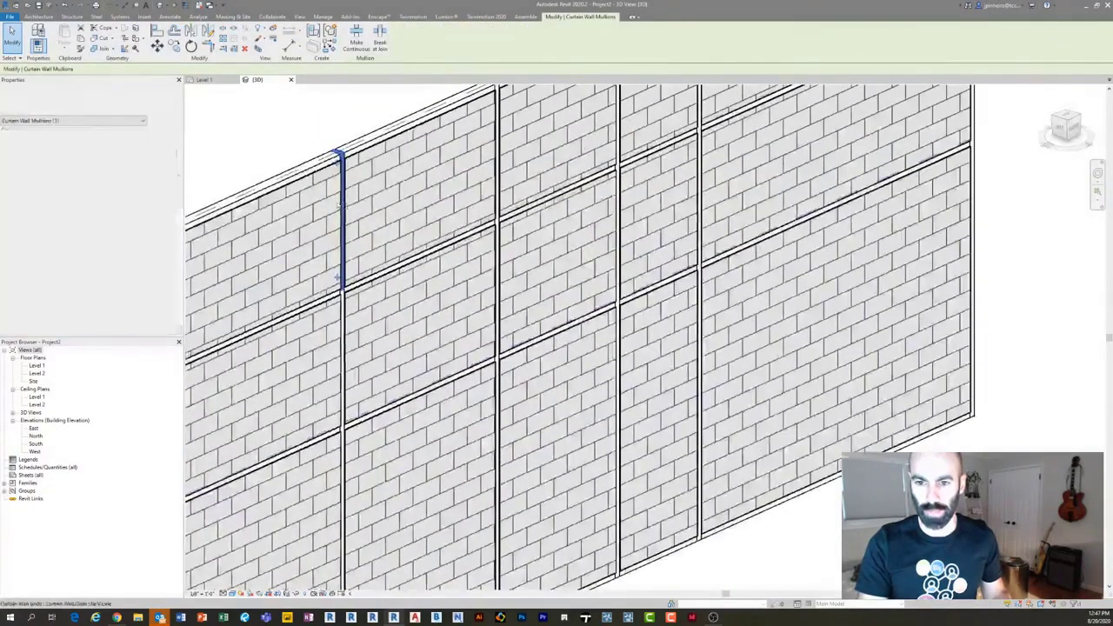
scroll(341, 206, down, 5)
key(Escape)
shift+middle_drag(472, 241, 565, 289)
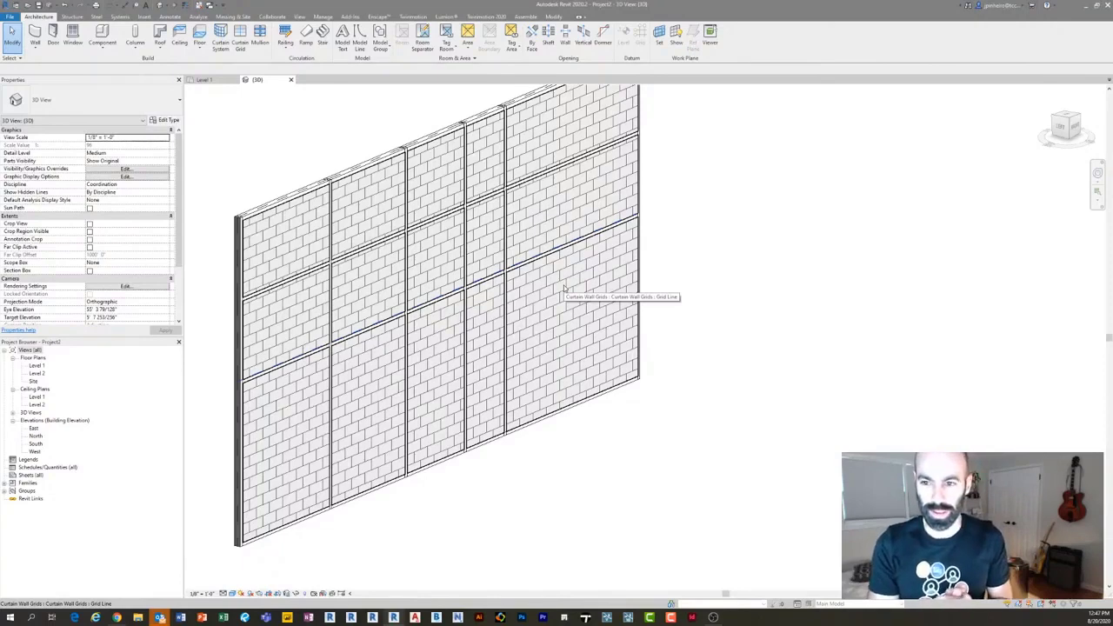
scroll(563, 287, down, 1)
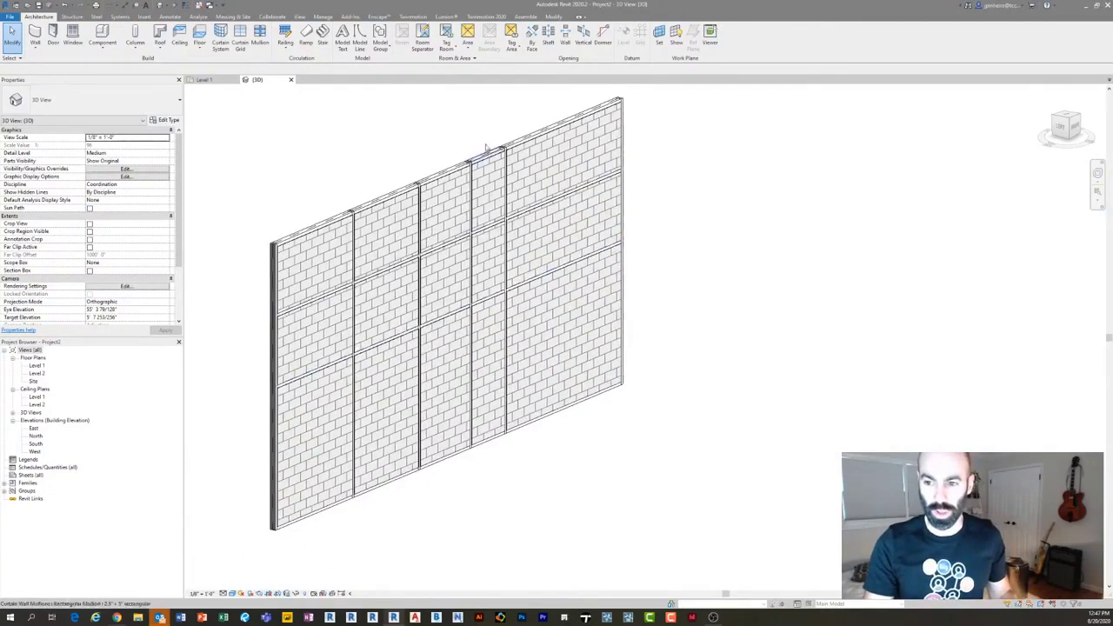
scroll(539, 170, up, 5)
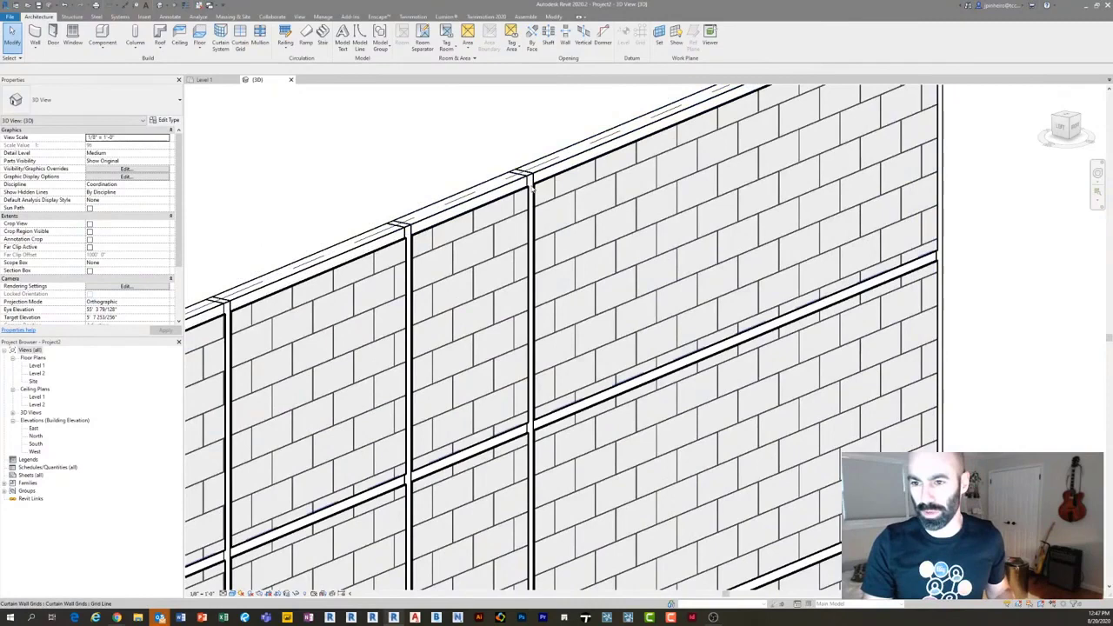
click(523, 180)
key(Escape)
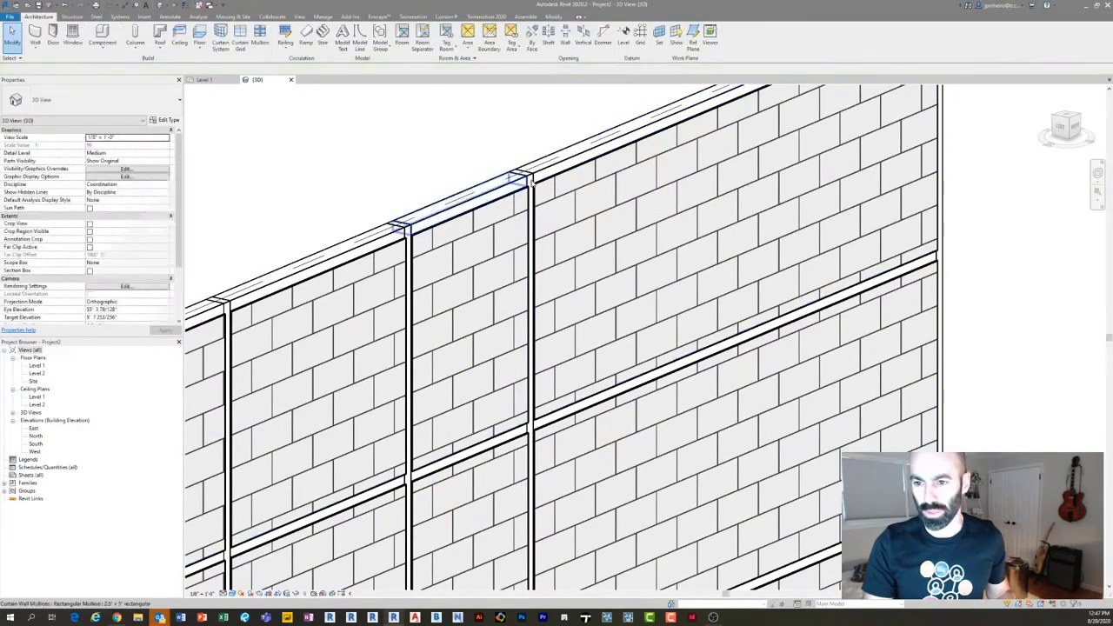
right_click(524, 185)
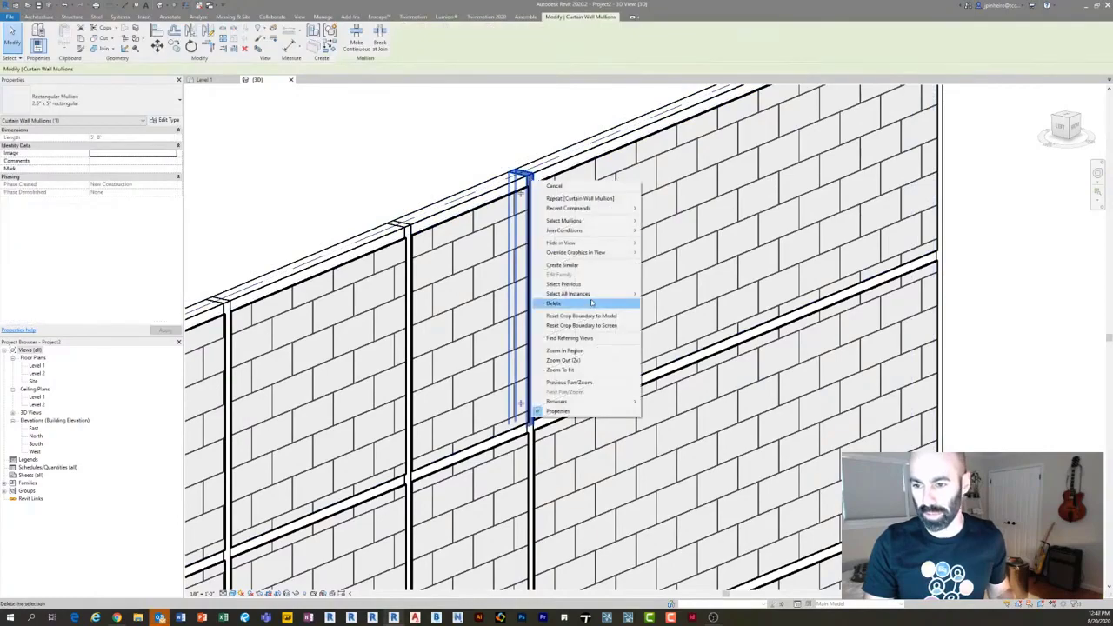
mouse_move(591, 294)
click(677, 294)
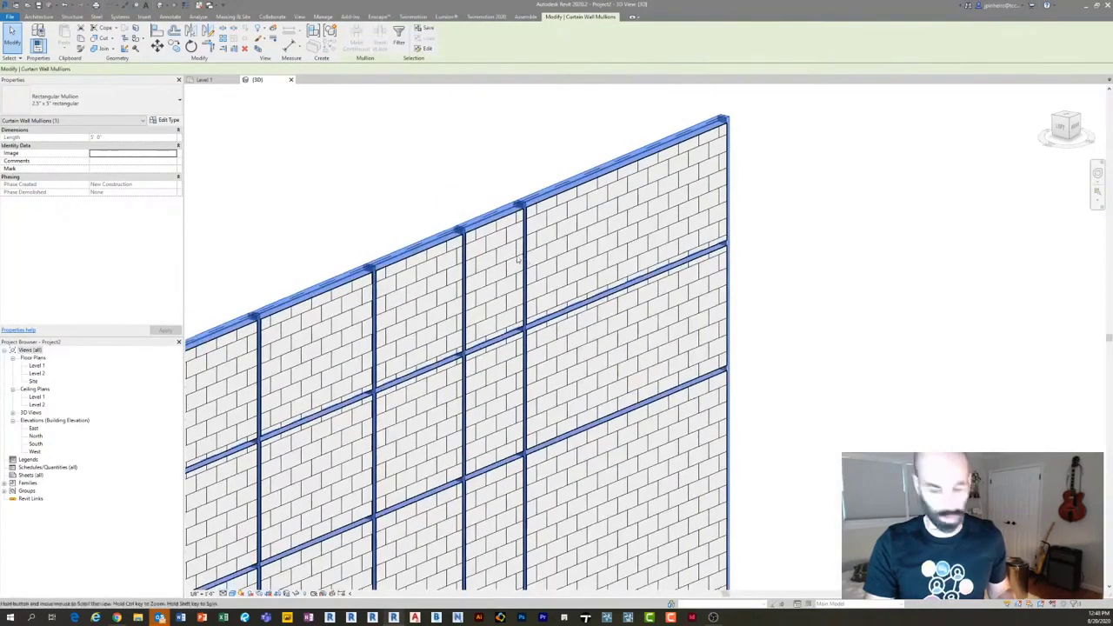
key(Escape)
shift+middle_drag(518, 259, 482, 238)
scroll(458, 402, up, 3)
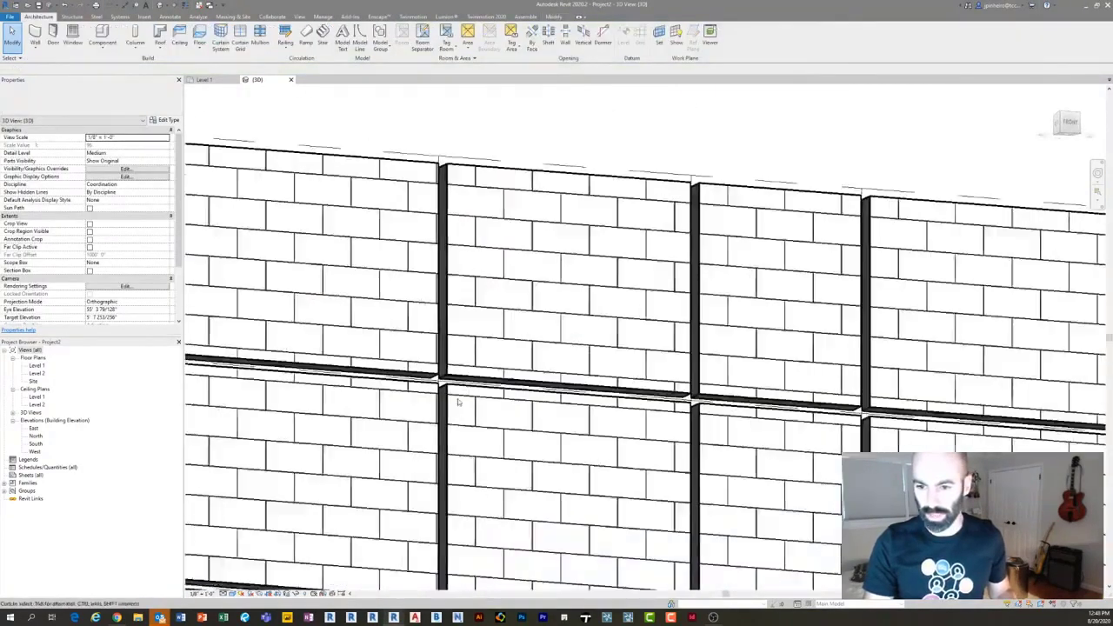
scroll(458, 401, up, 2)
scroll(521, 418, down, 6)
shift+middle_drag(569, 438, 435, 417)
scroll(454, 357, up, 2)
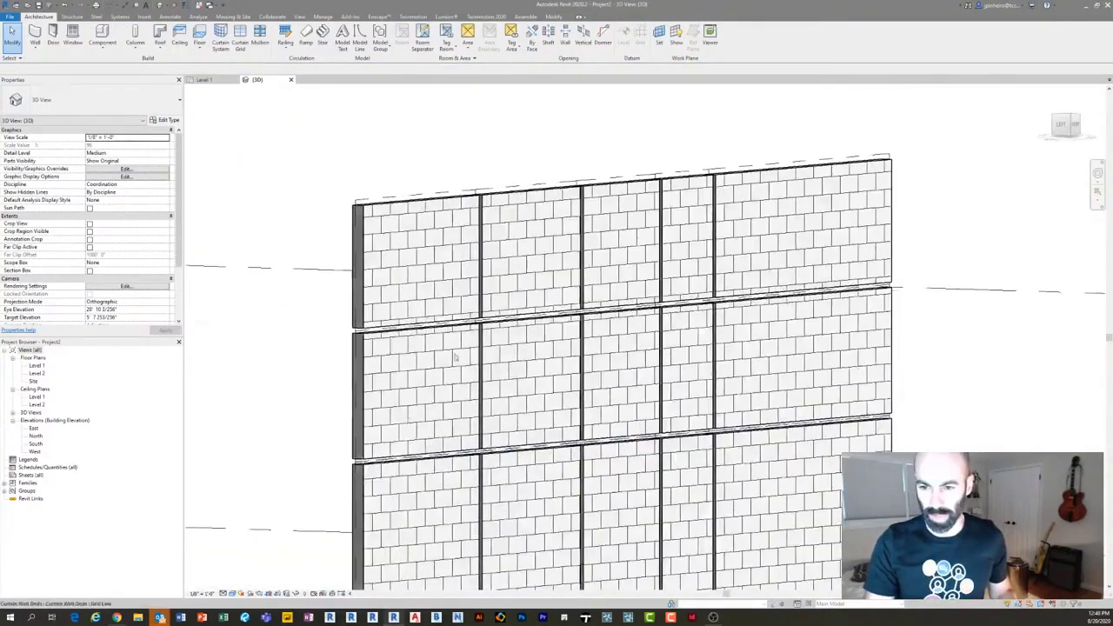
scroll(454, 356, up, 1)
click(500, 328)
scroll(500, 331, up, 3)
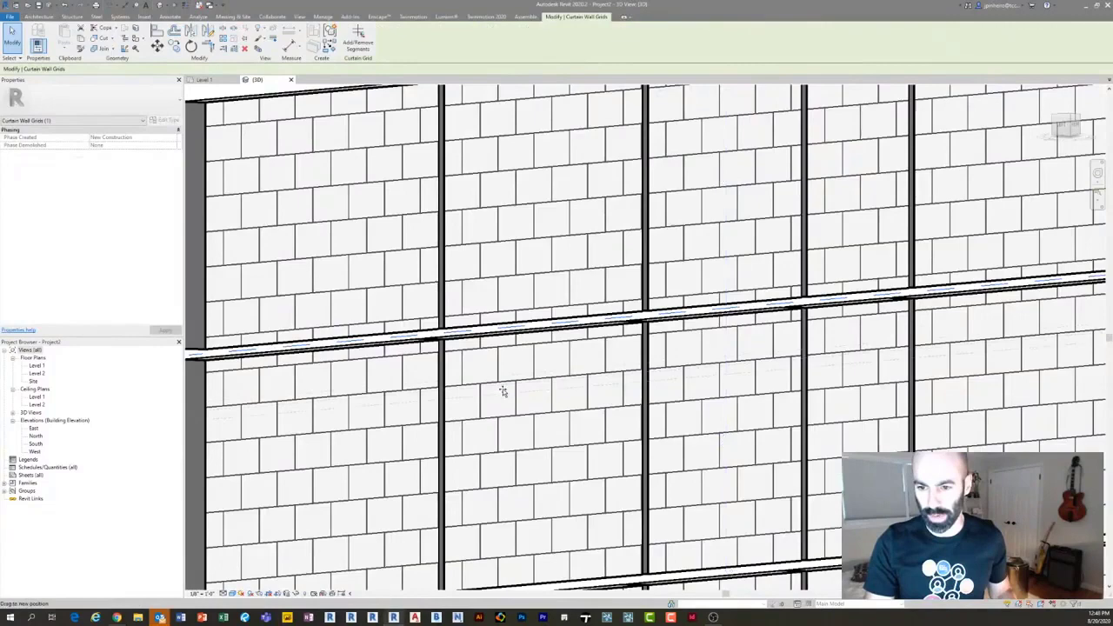
key(Escape)
scroll(501, 391, down, 4)
shift+middle_drag(502, 392, 513, 418)
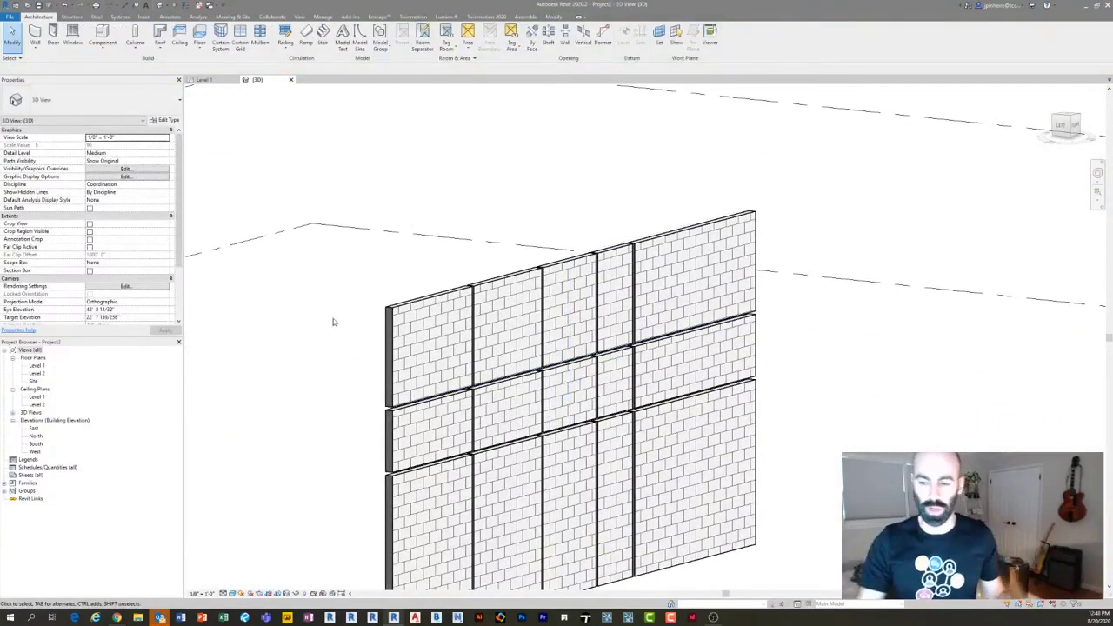
scroll(331, 323, down, 2)
middle_drag(331, 322, 324, 213)
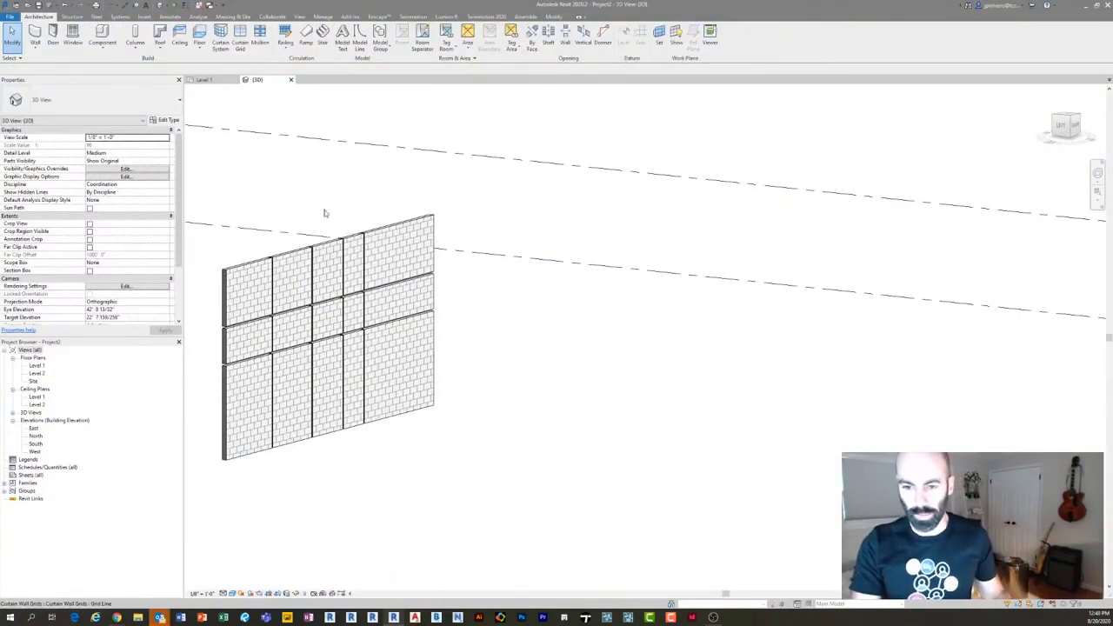
- Draw a Storefront curtain wall beside the masonry-panel wall
click(78, 100)
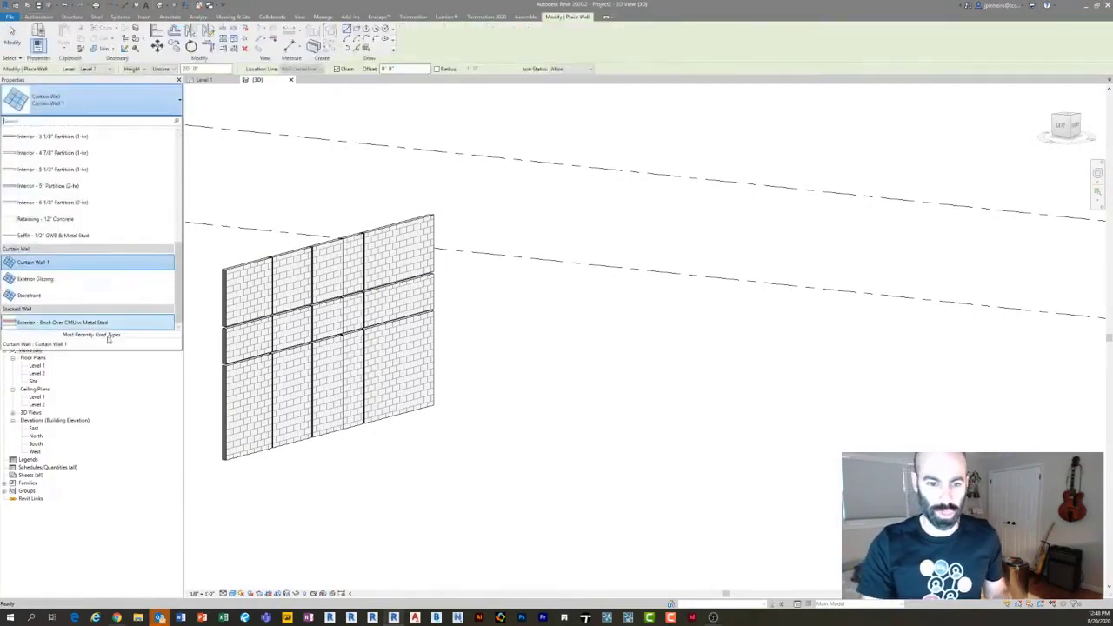
click(56, 298)
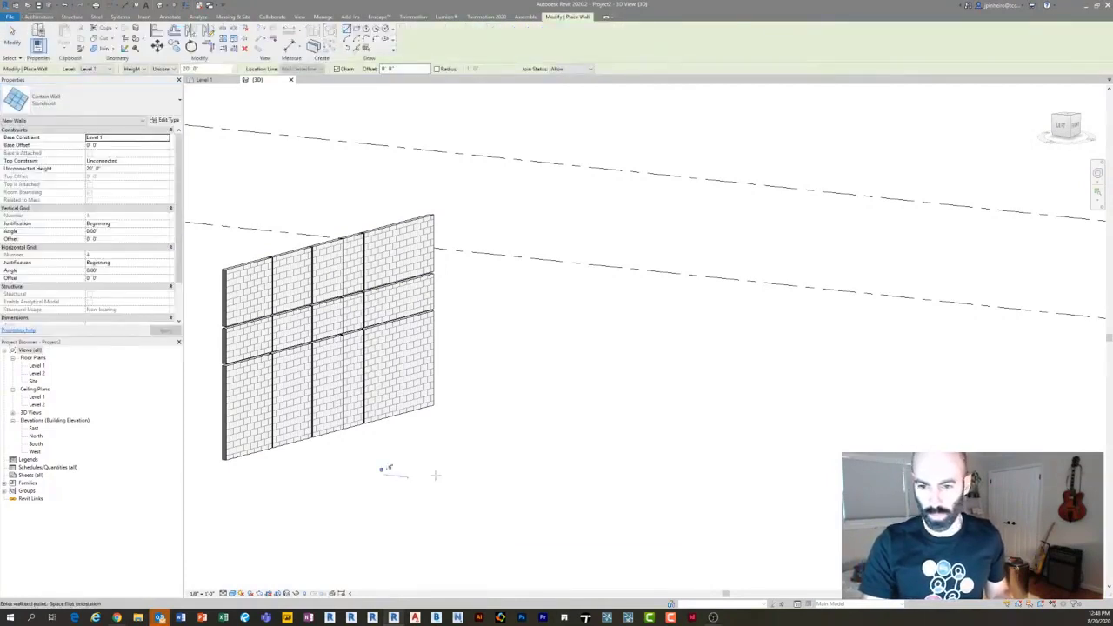
click(436, 475)
click(585, 439)
key(Escape)
key(Escape)
shift+middle_drag(522, 467, 542, 488)
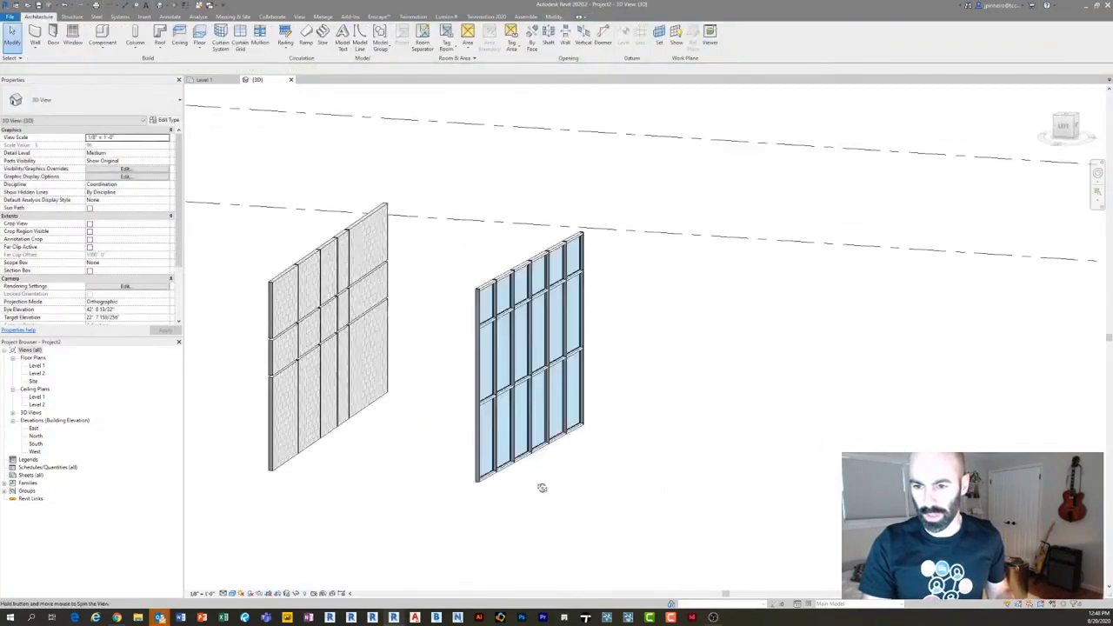
- Bring up the Type Properties of the new Storefront wall
click(527, 467)
scroll(527, 467, up, 5)
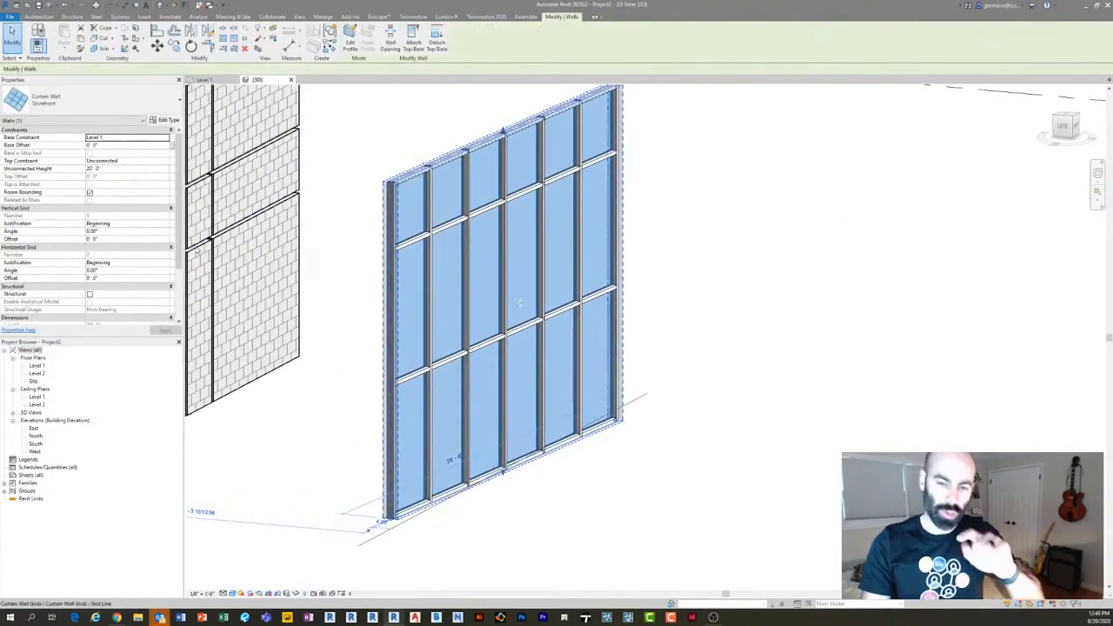
click(162, 120)
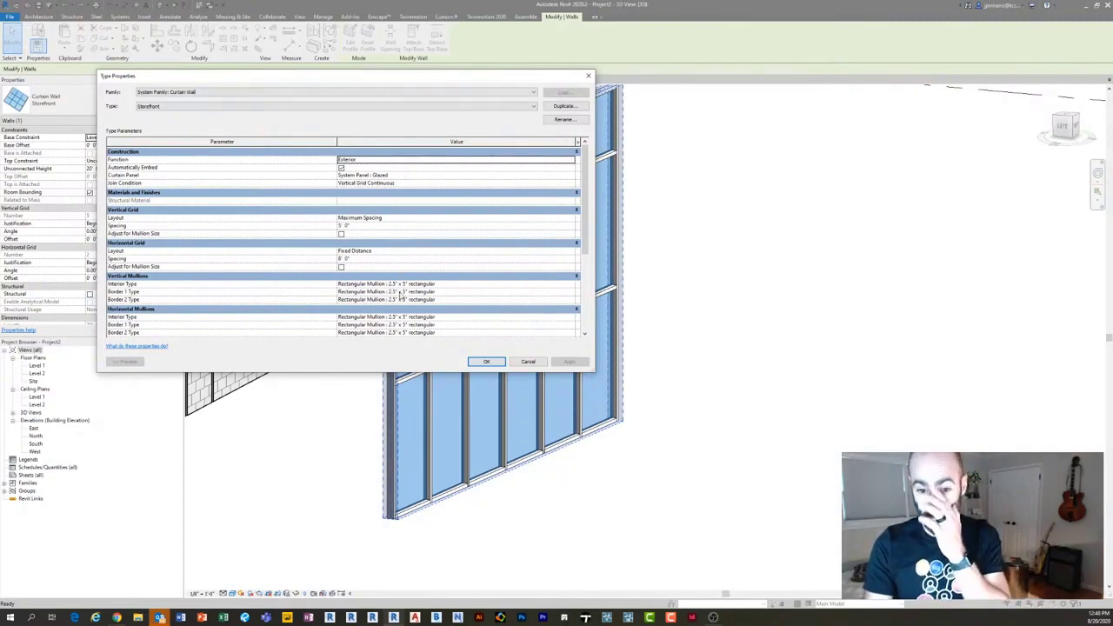
- Set the Storefront type's Curtain Panel to Empty System Panel : Empty and apply
scroll(584, 239, down, 3)
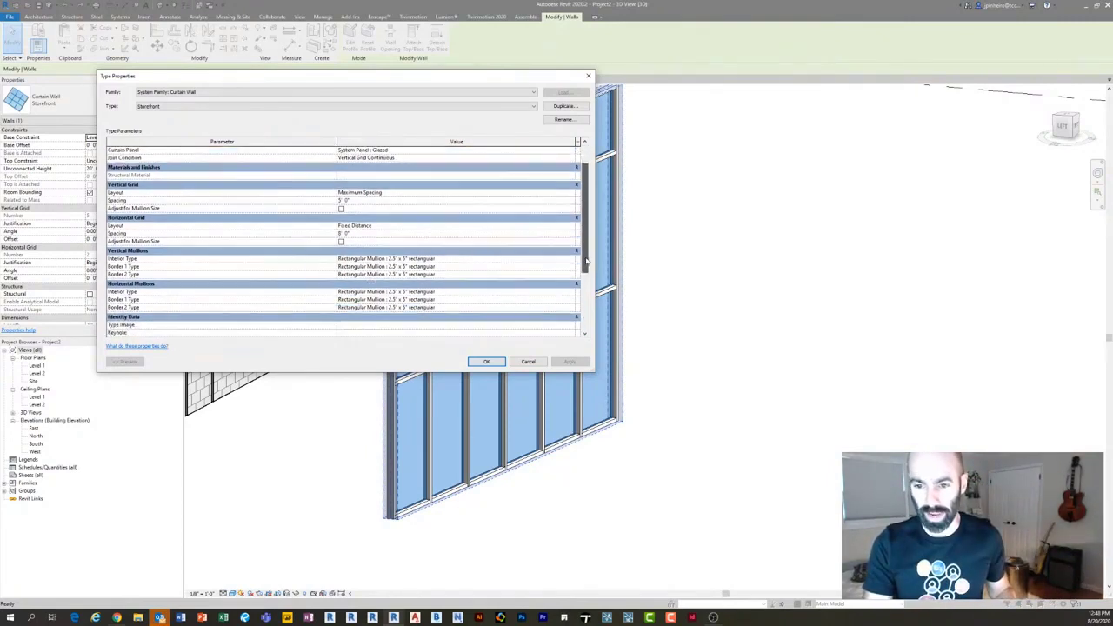
scroll(584, 239, up, 3)
click(452, 175)
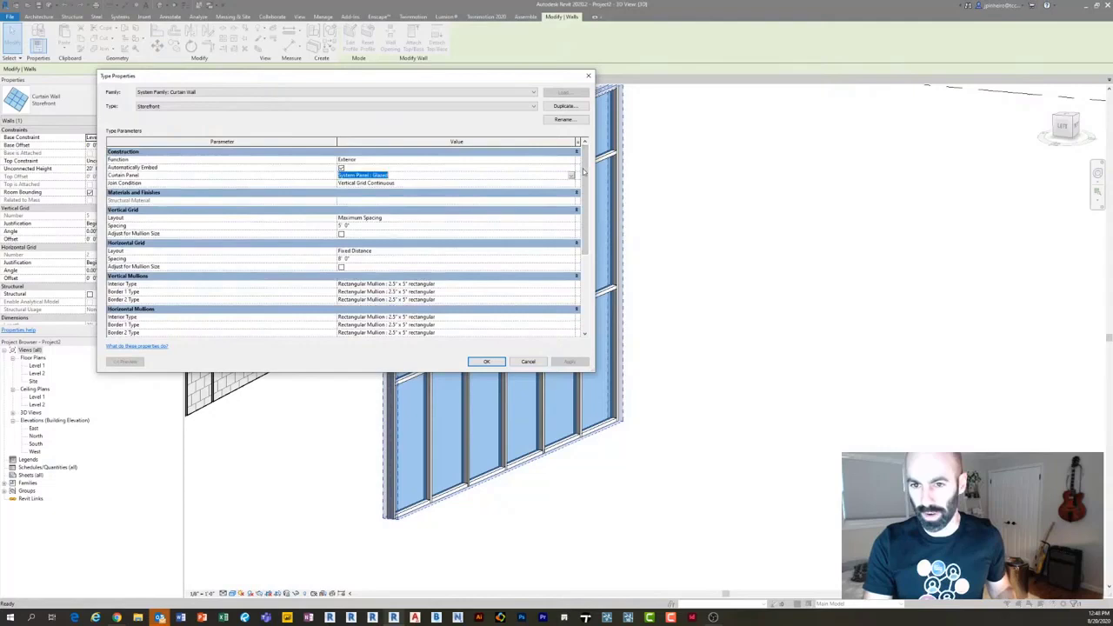
click(571, 177)
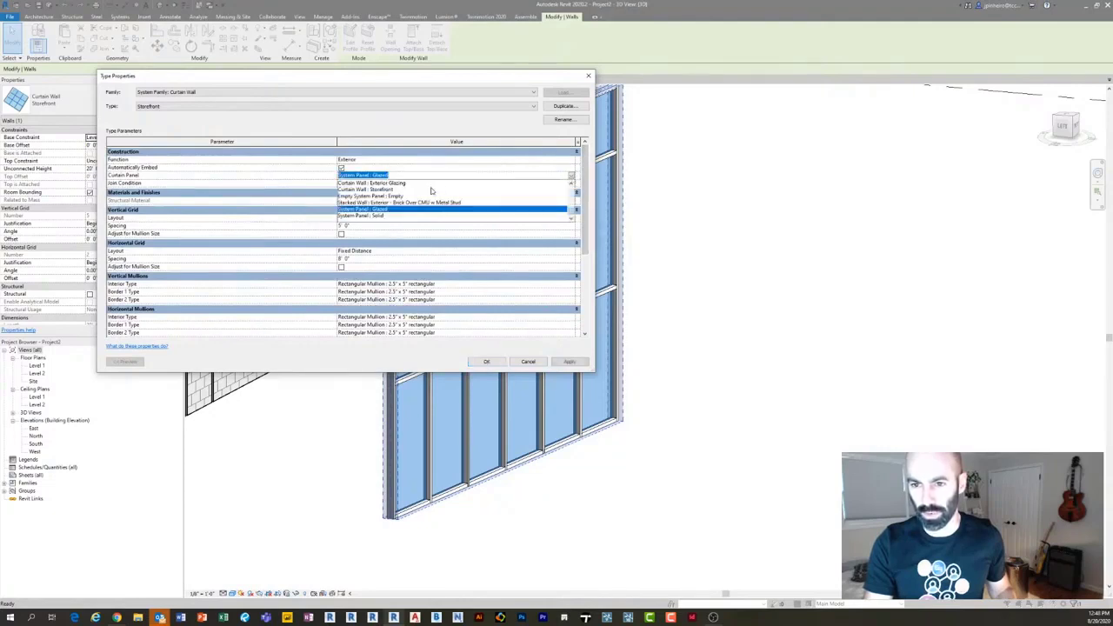
click(379, 197)
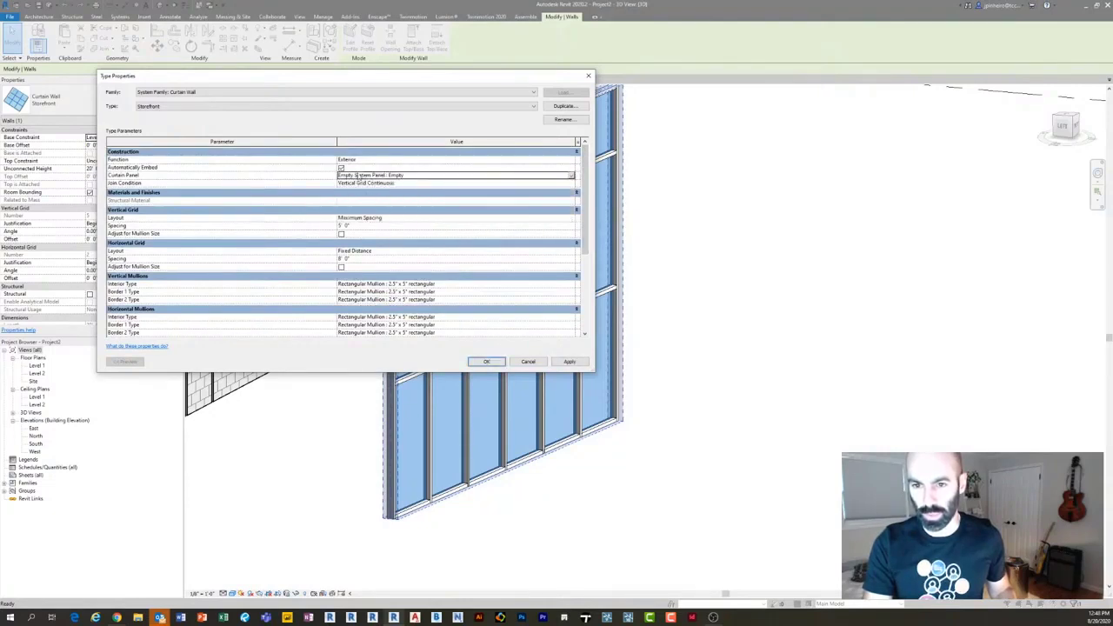
click(567, 361)
click(486, 361)
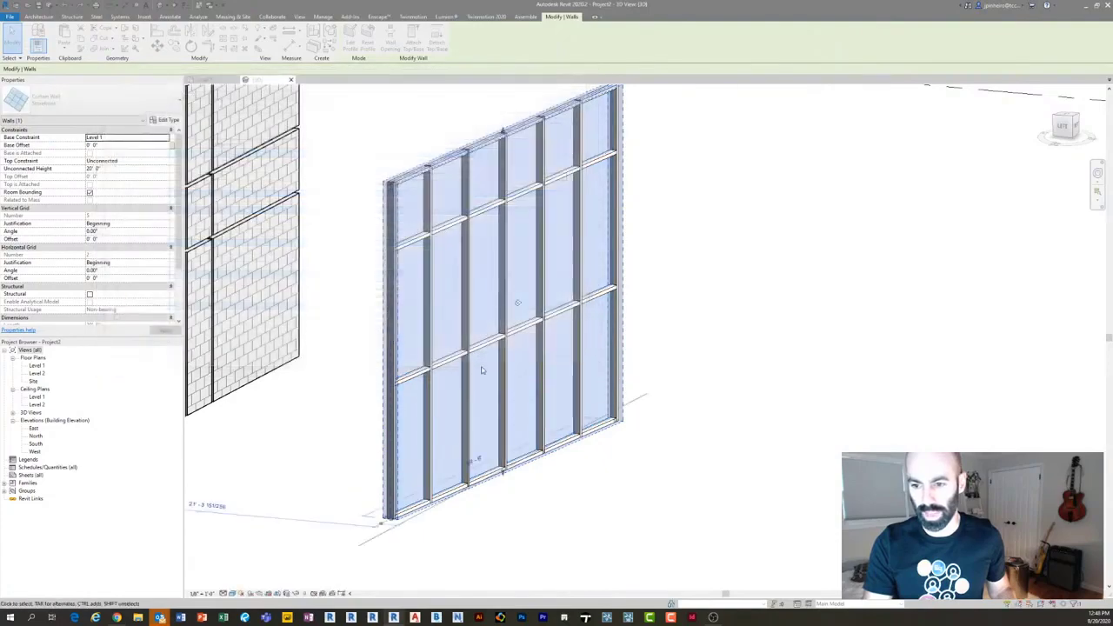
shift+middle_drag(486, 361, 452, 365)
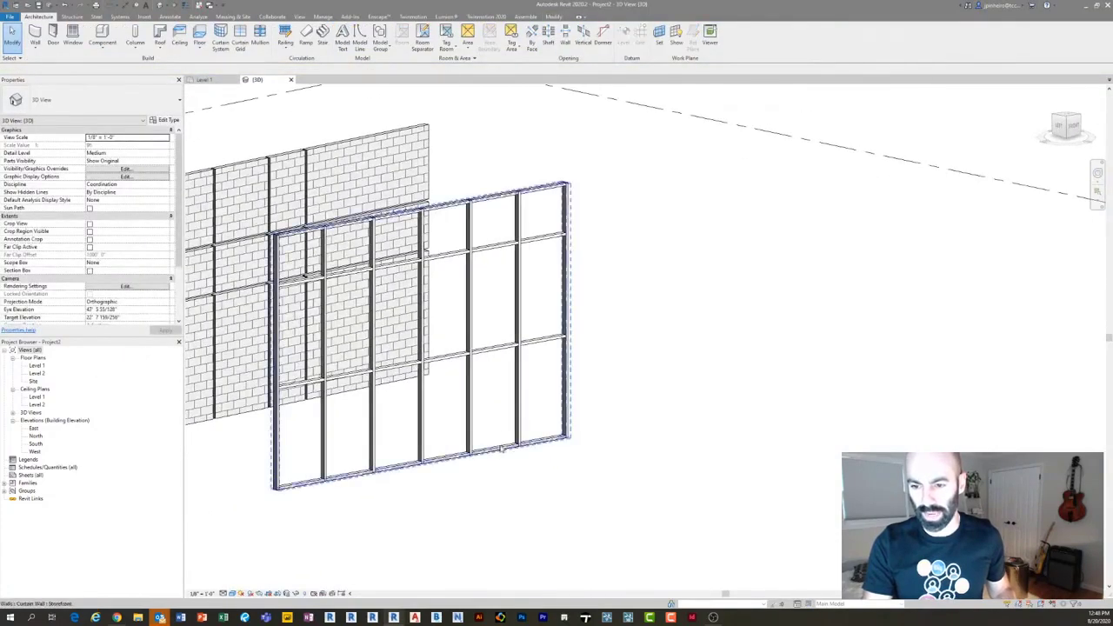
- Set Storefront's Vertical Grid Layout to None and horizontal spacing to 1', accepting the gridline warning
click(430, 338)
click(165, 120)
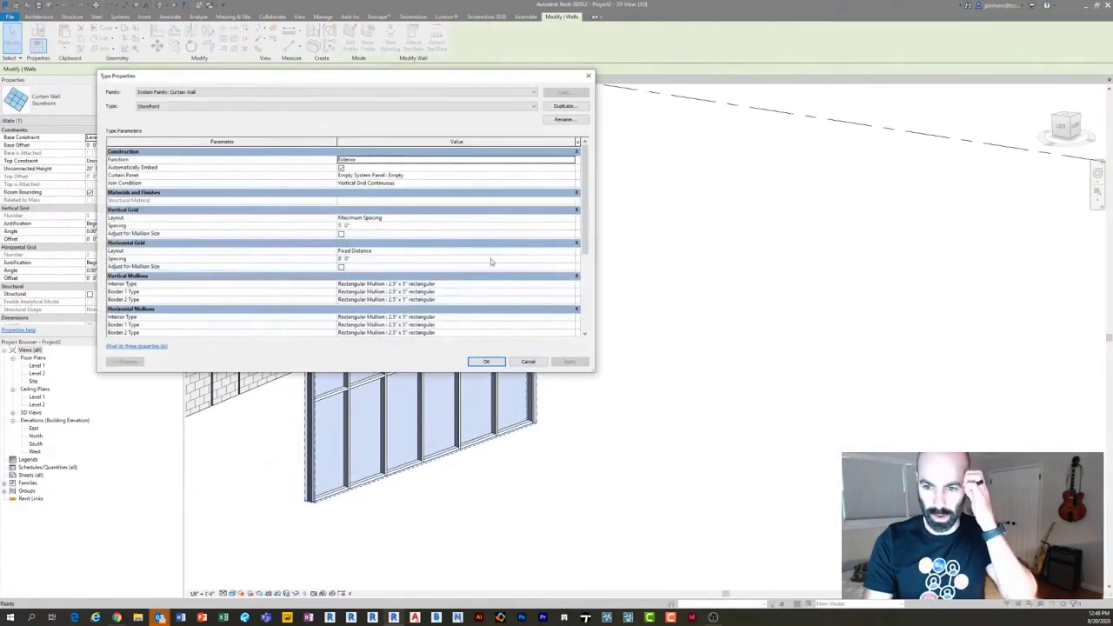
scroll(473, 256, down, 3)
scroll(449, 235, up, 2)
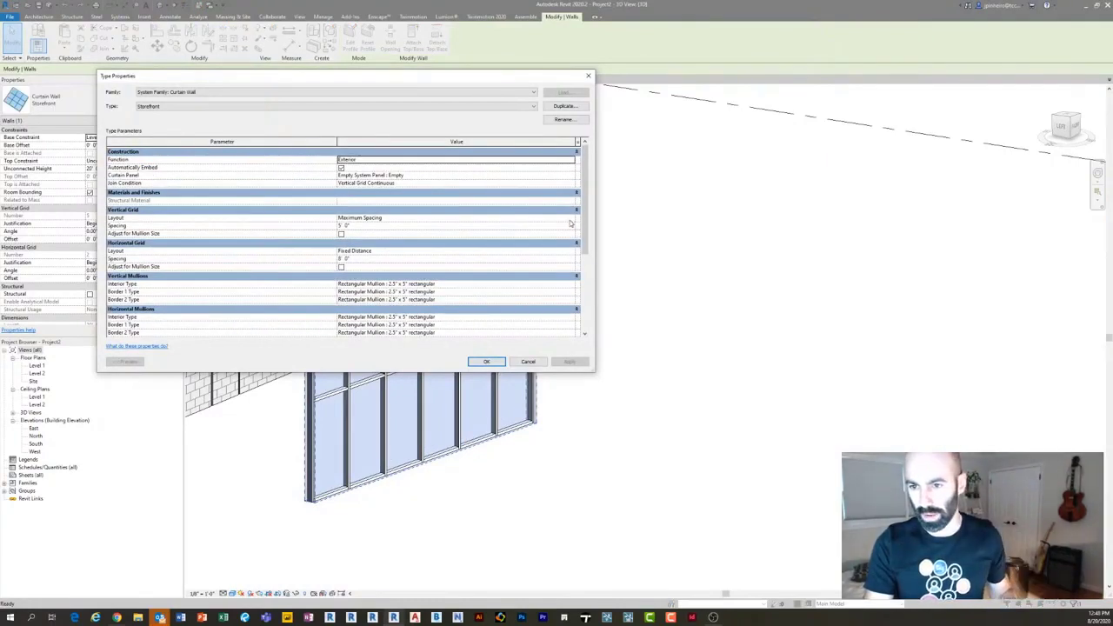
click(400, 218)
click(344, 225)
click(383, 258)
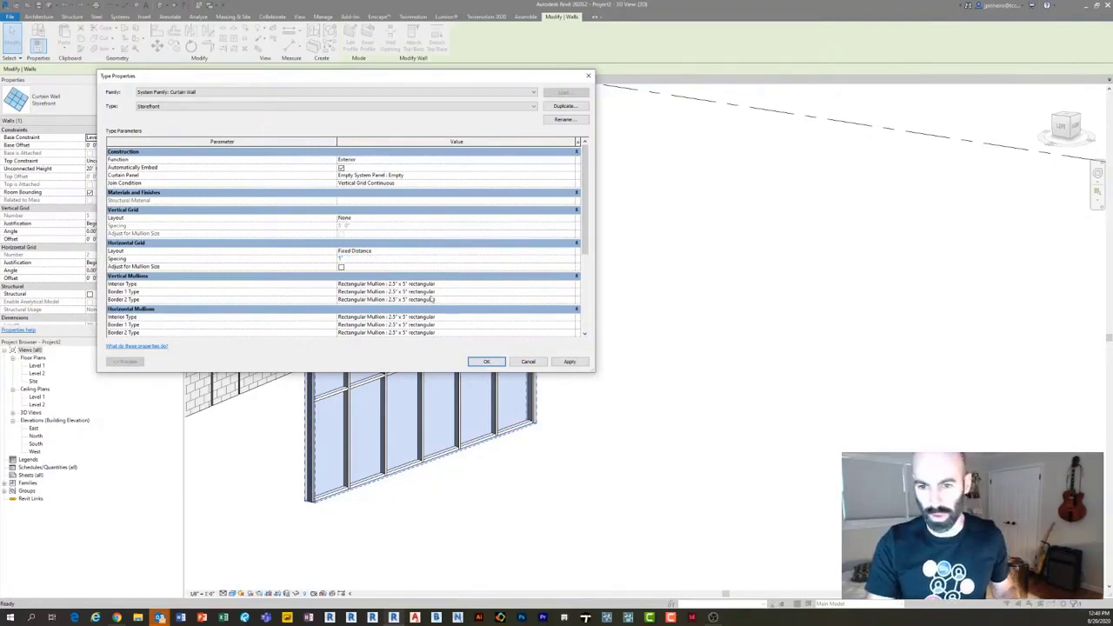
click(485, 361)
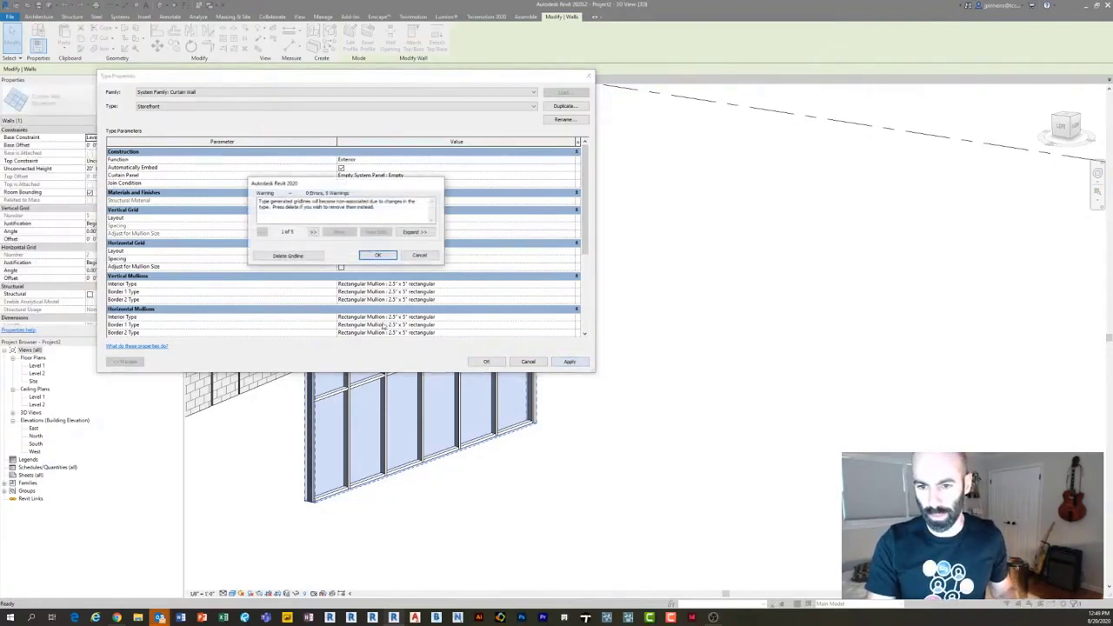
click(376, 255)
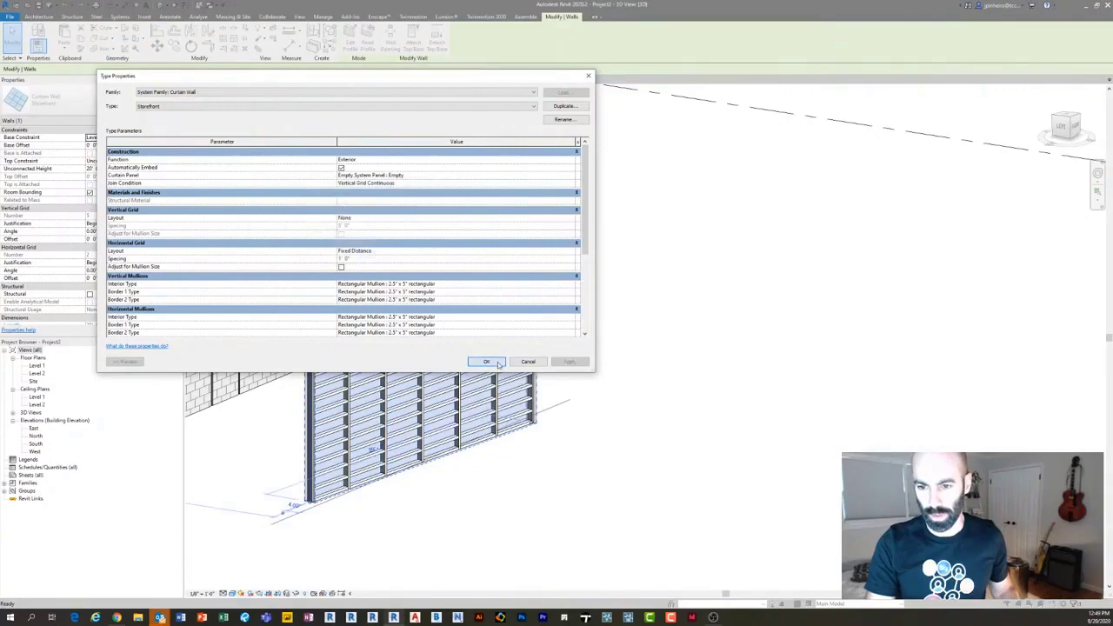
click(487, 362)
scroll(491, 474, up, 8)
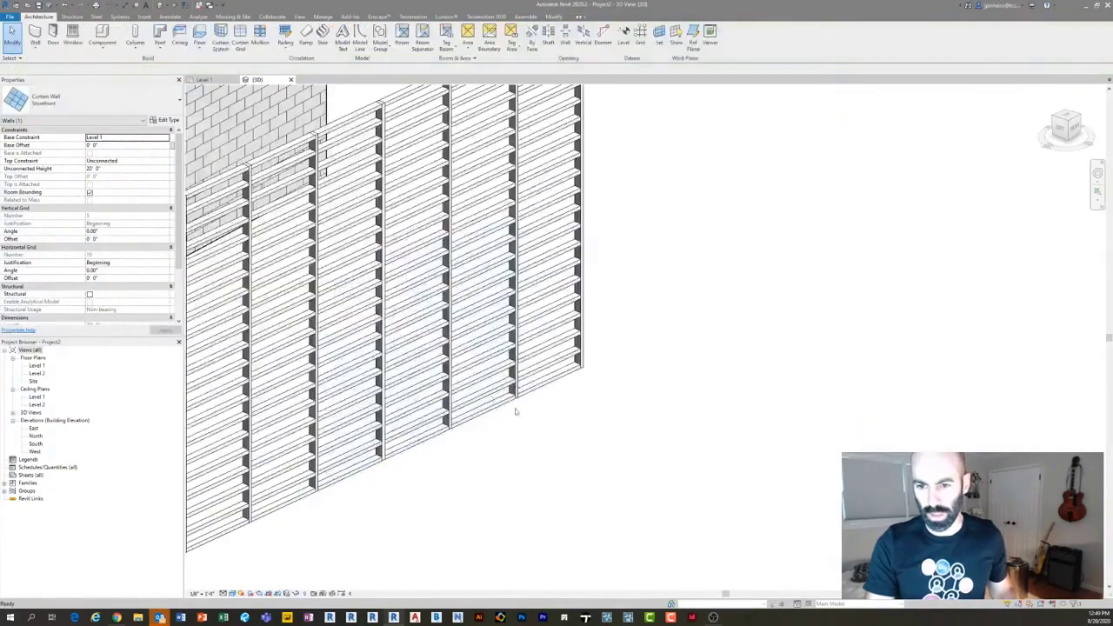
click(516, 411)
shift+middle_drag(516, 411, 580, 447)
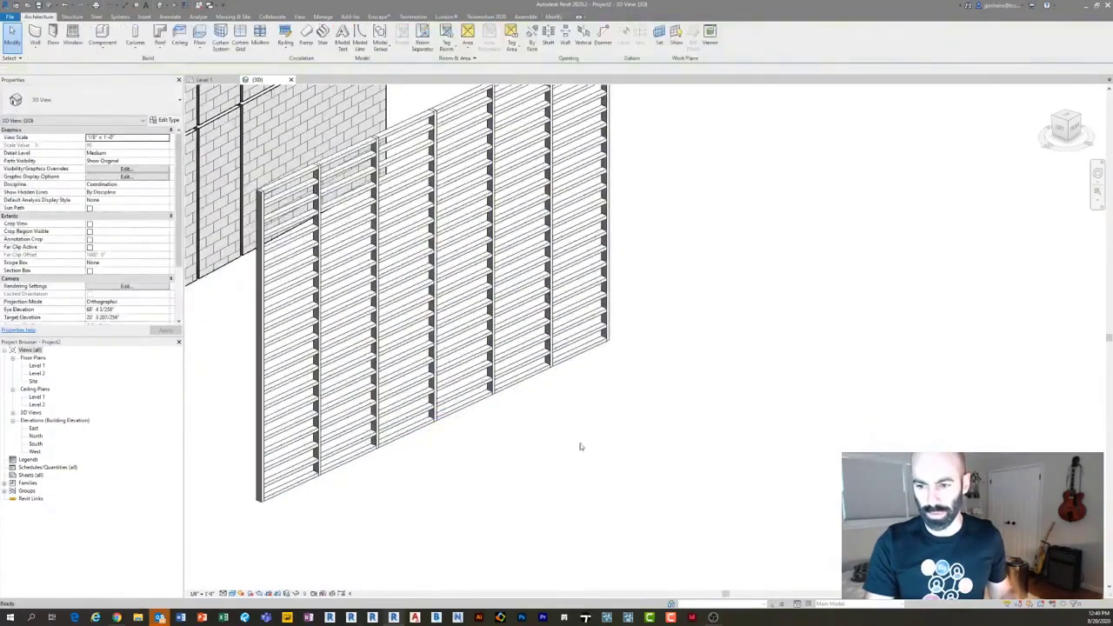
click(548, 380)
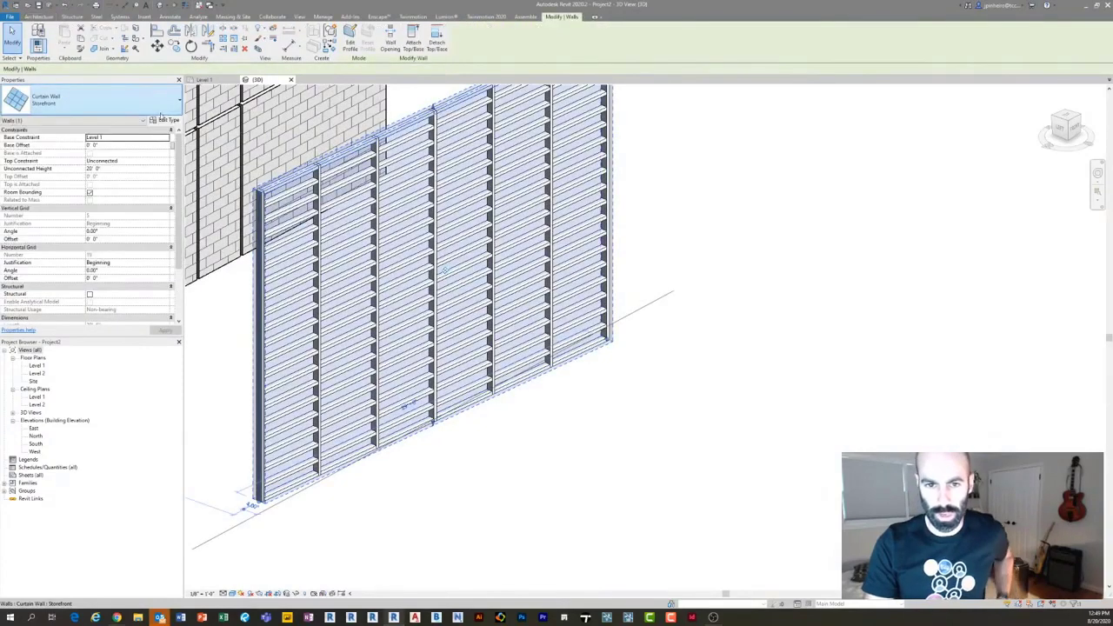
click(163, 119)
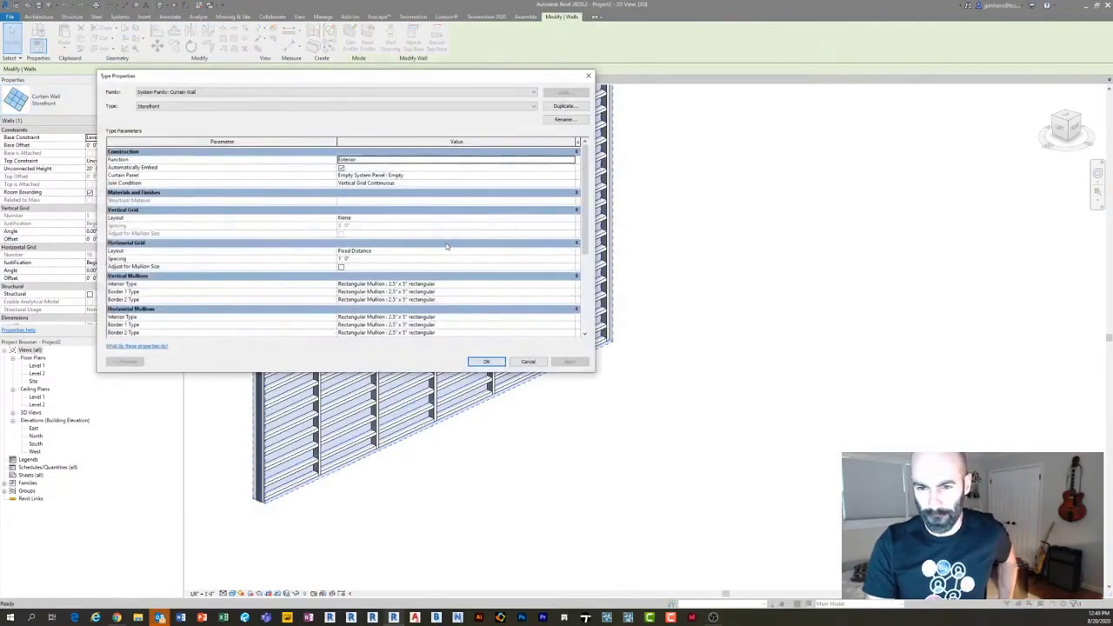
click(486, 363)
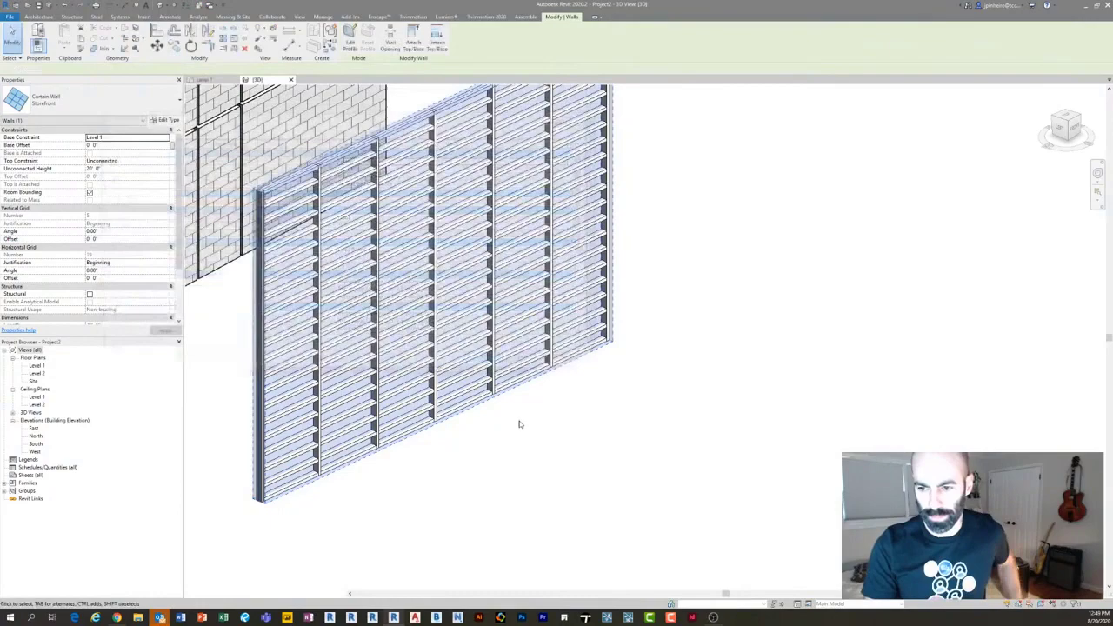
shift+middle_drag(522, 409, 592, 417)
drag(545, 474, 385, 383)
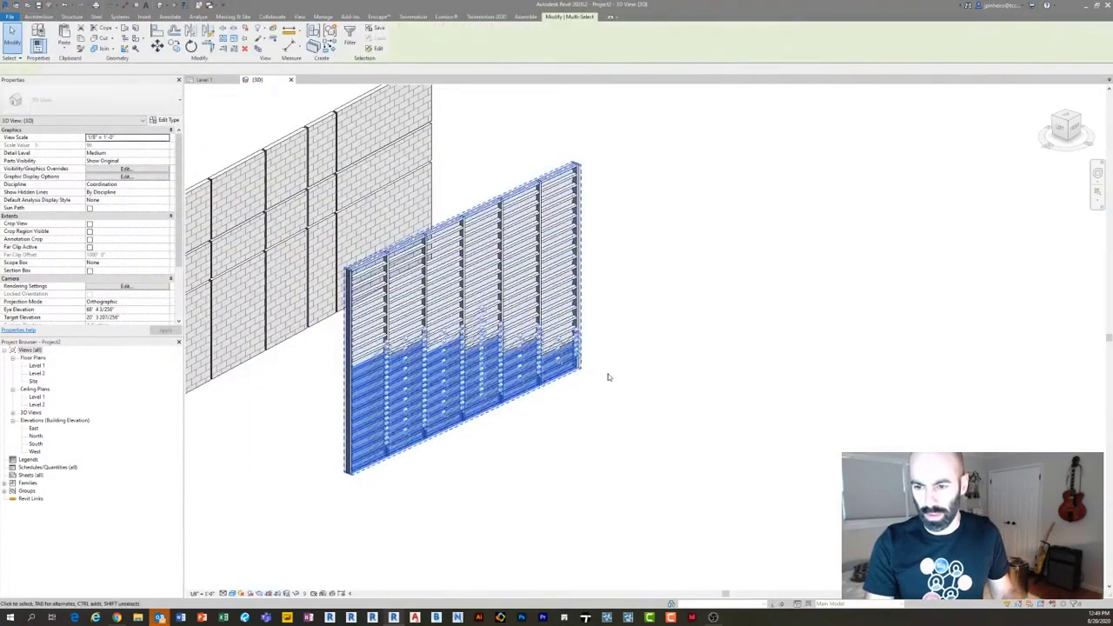
click(606, 374)
shift+middle_drag(606, 374, 652, 314)
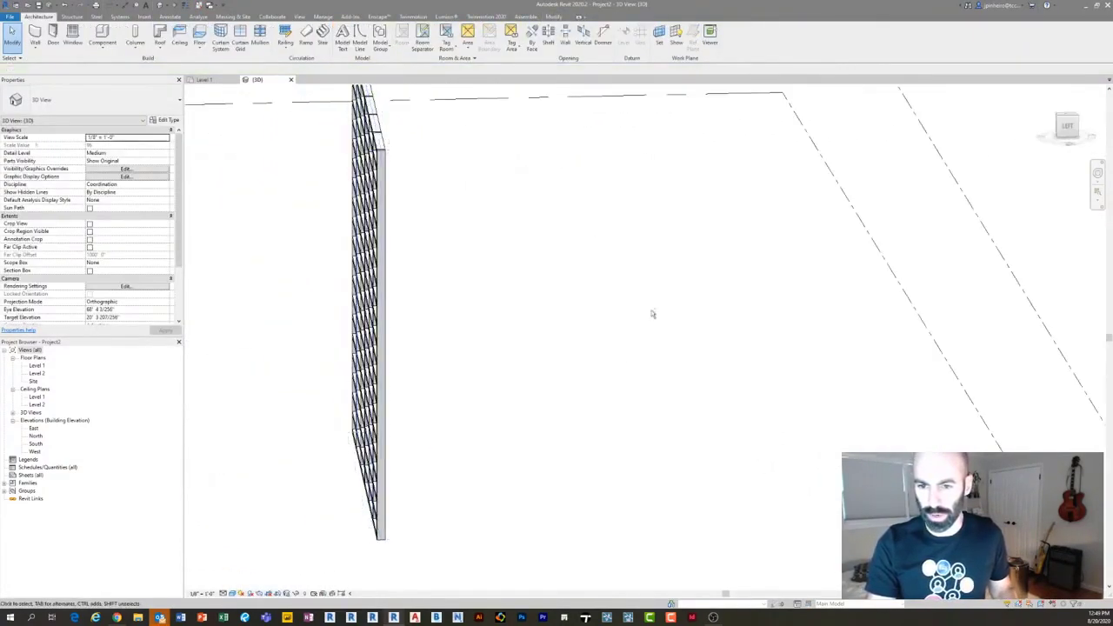
shift+middle_drag(492, 433, 482, 380)
scroll(477, 380, up, 3)
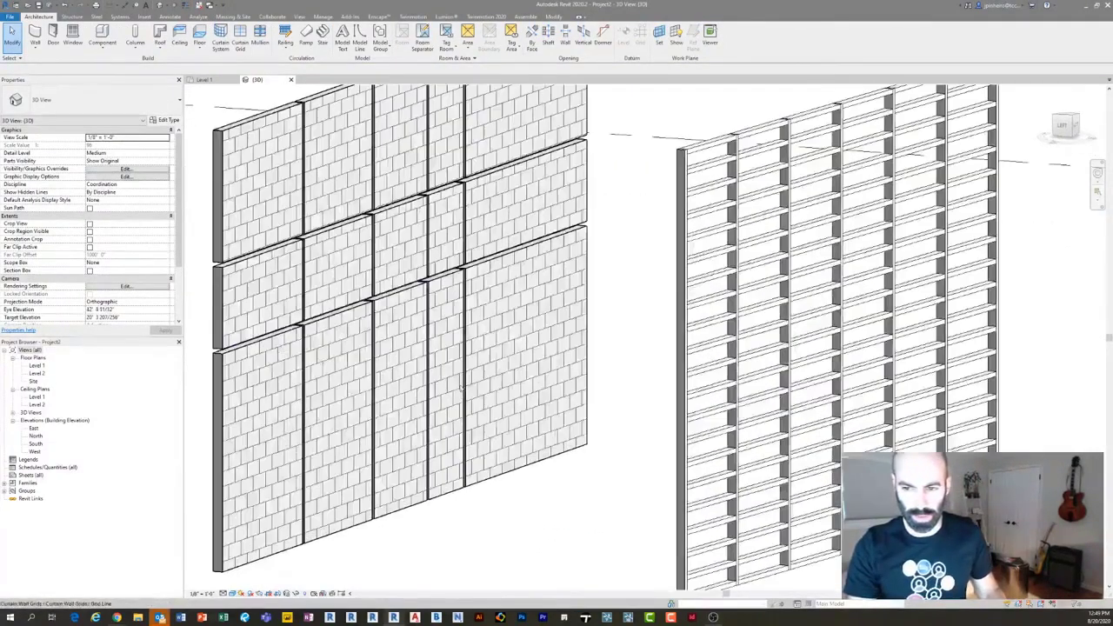